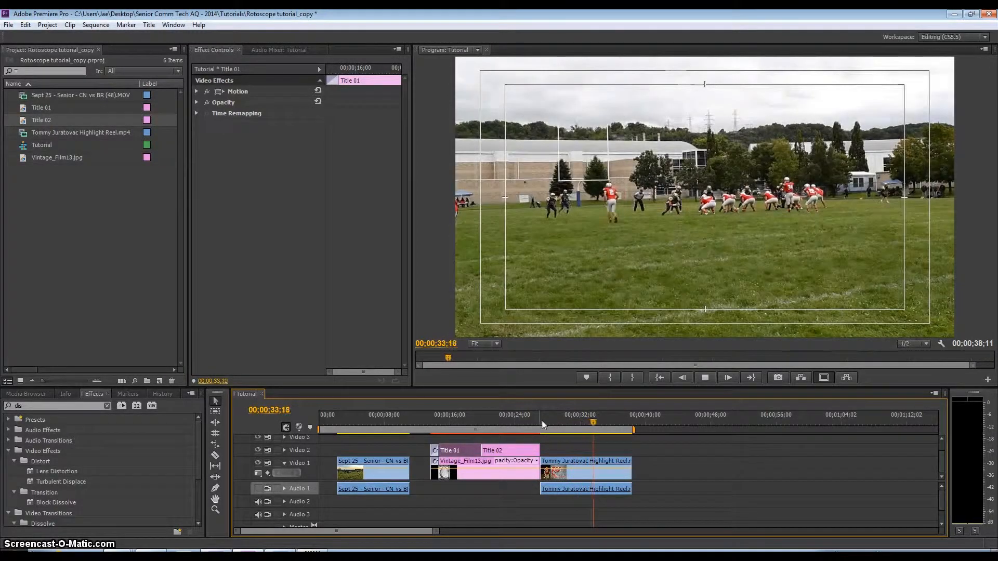
Play back the finished highlight reel example from about 00;00;30;12 to review the colour-isolated player effect
left_click(549, 422)
left_click_drag(549, 423, 569, 426)
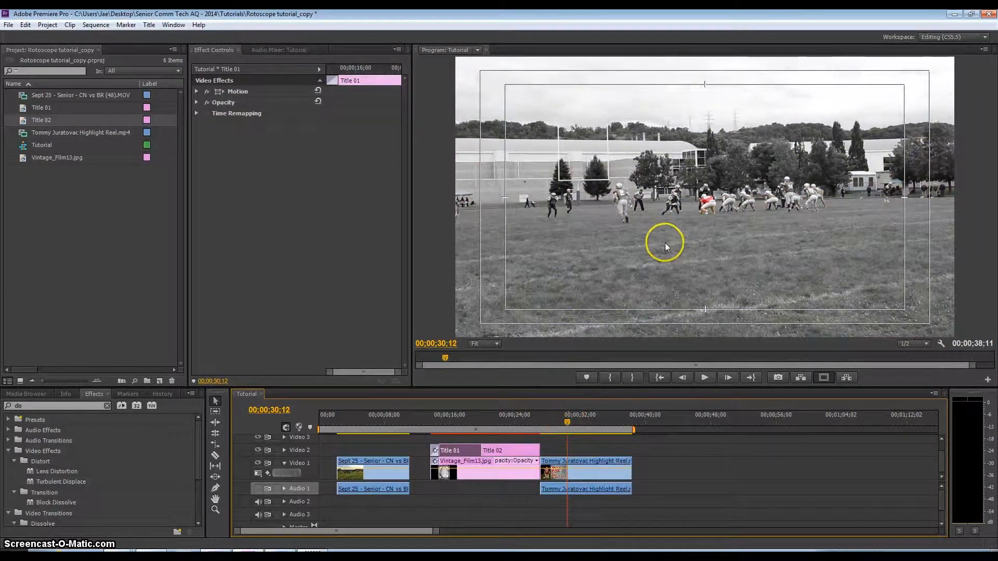
key("space")
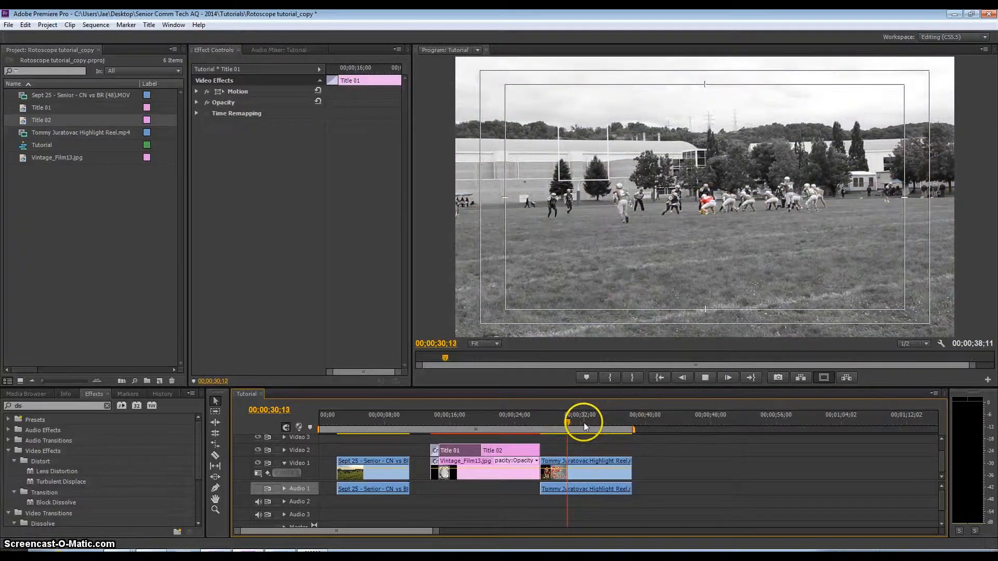
key("space")
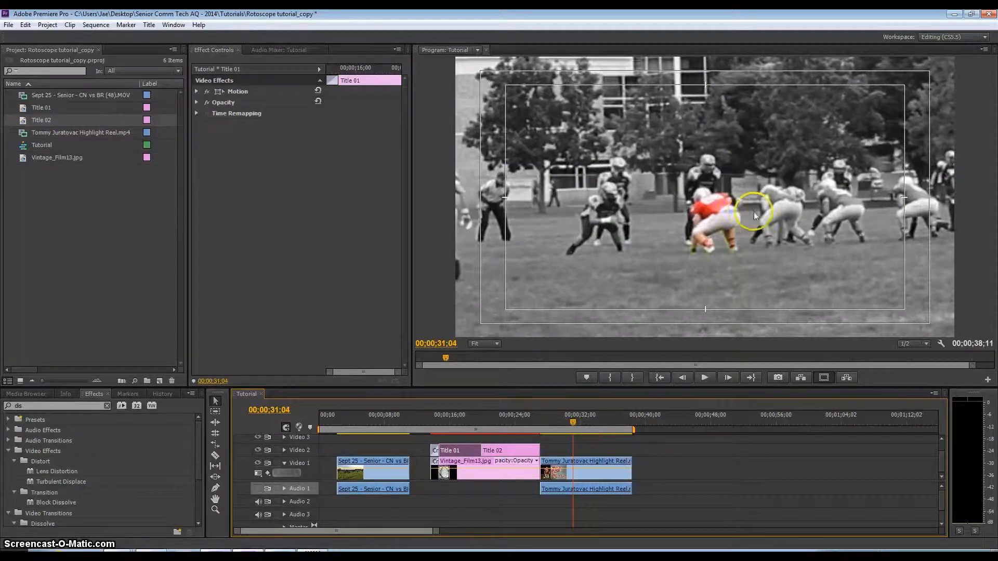
key("space")
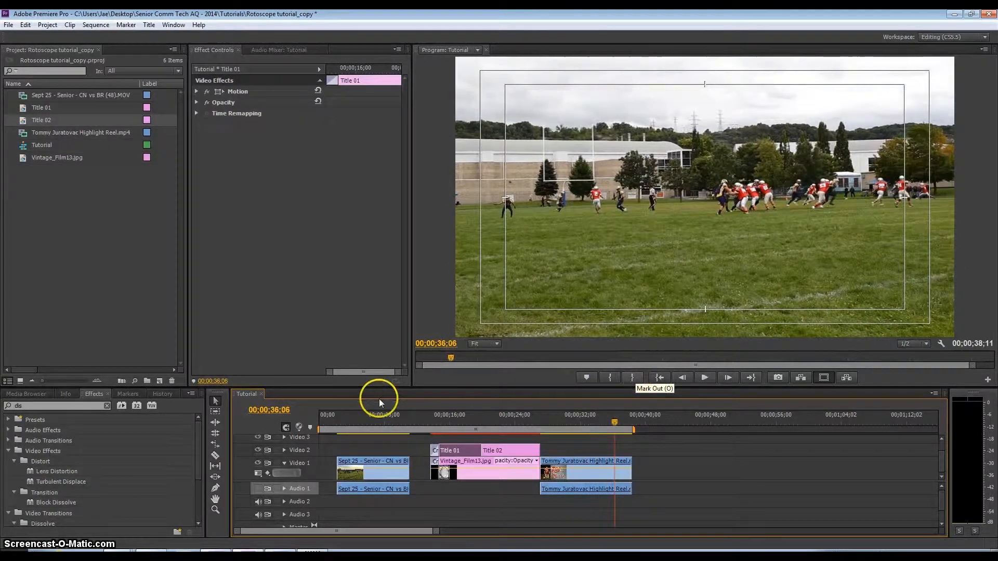
Position the playhead at 00;00;03;27 in the Sept 25 - Senior football clip, on the frame to freeze
left_click(352, 417)
left_click(357, 463)
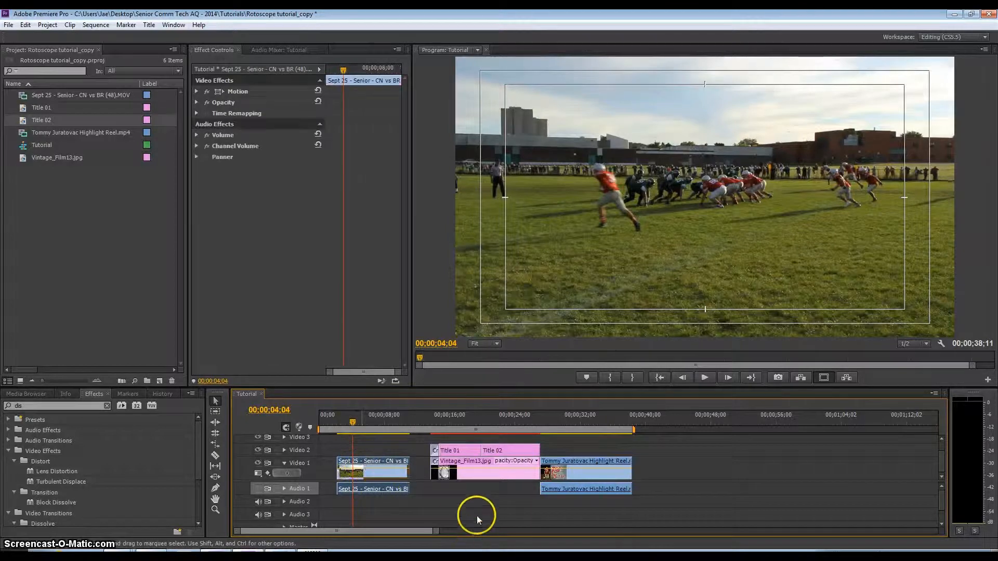
left_click_drag(438, 531, 377, 535)
left_click_drag(404, 422, 460, 428)
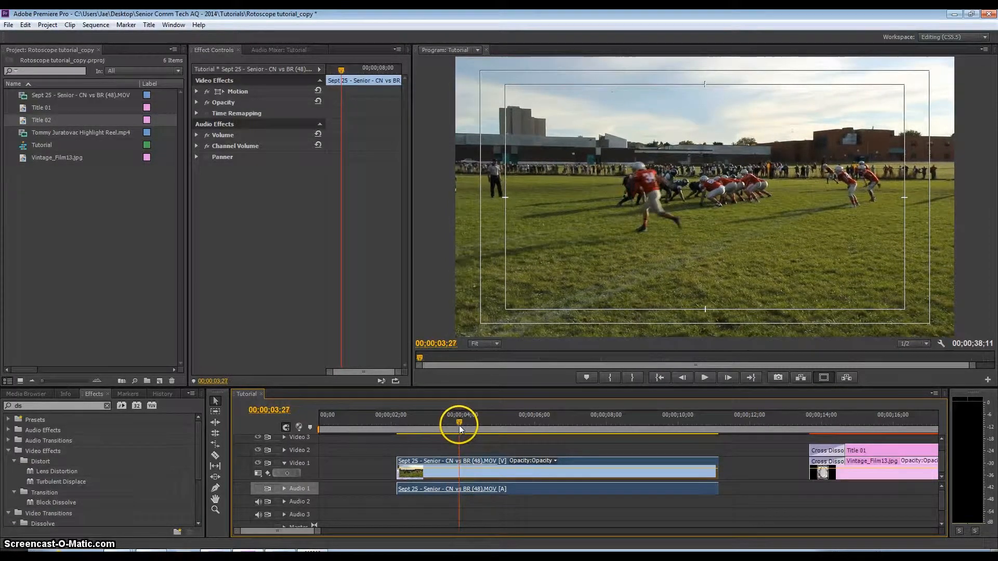
Export the current frame as a JPEG named Lineman_freeze_roto
left_click(774, 378)
left_click(485, 249)
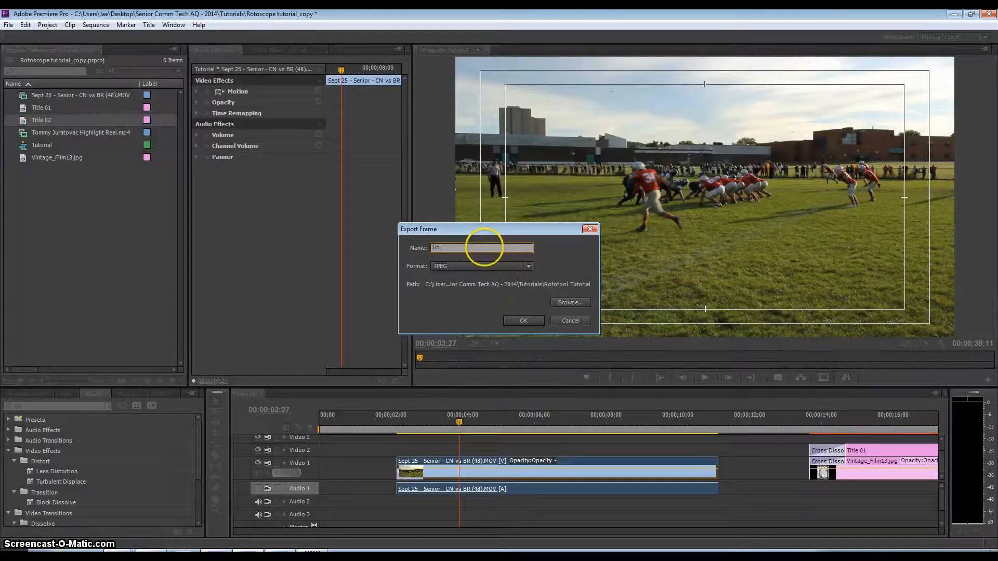
type("Lineman_freeze_")
left_click(460, 267)
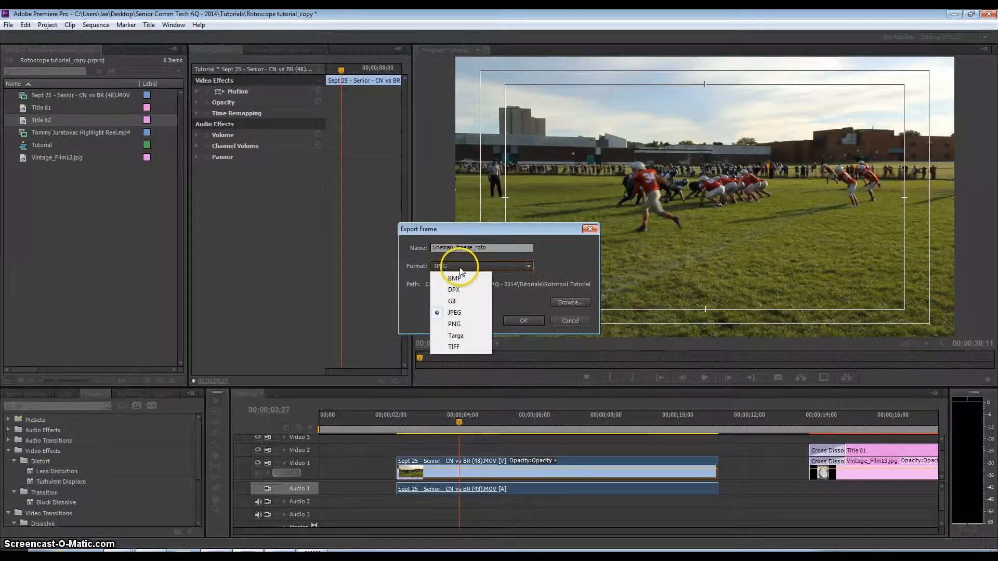
left_click(460, 266)
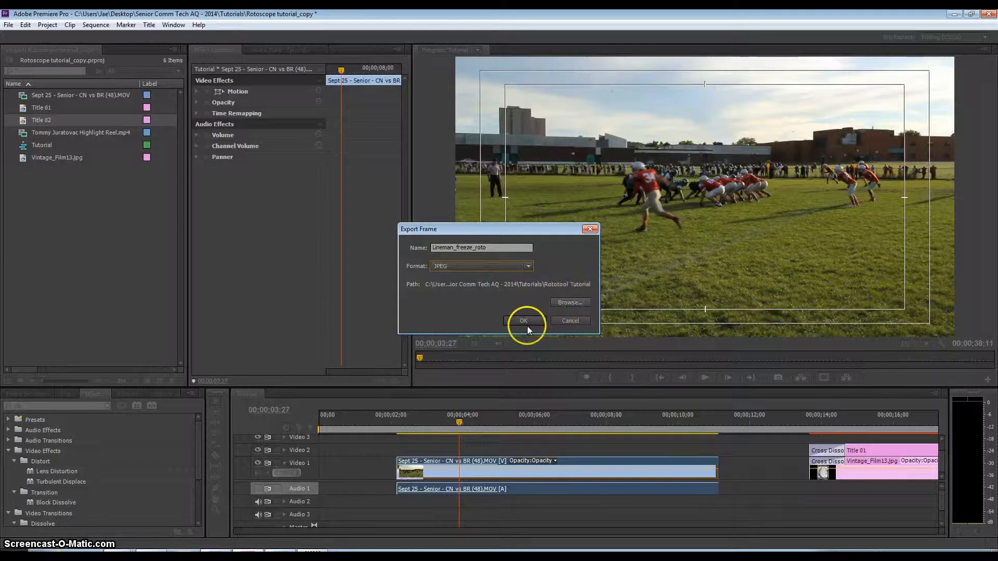
left_click(524, 322)
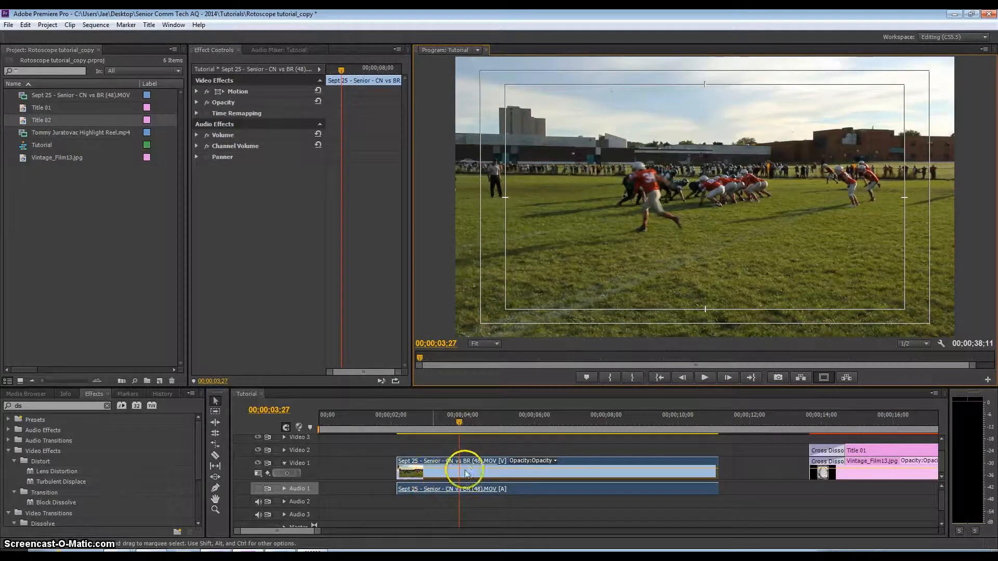
Split the football clip at the 00;00;03;27 freeze point and move its first part to the start of the sequence
key("c")
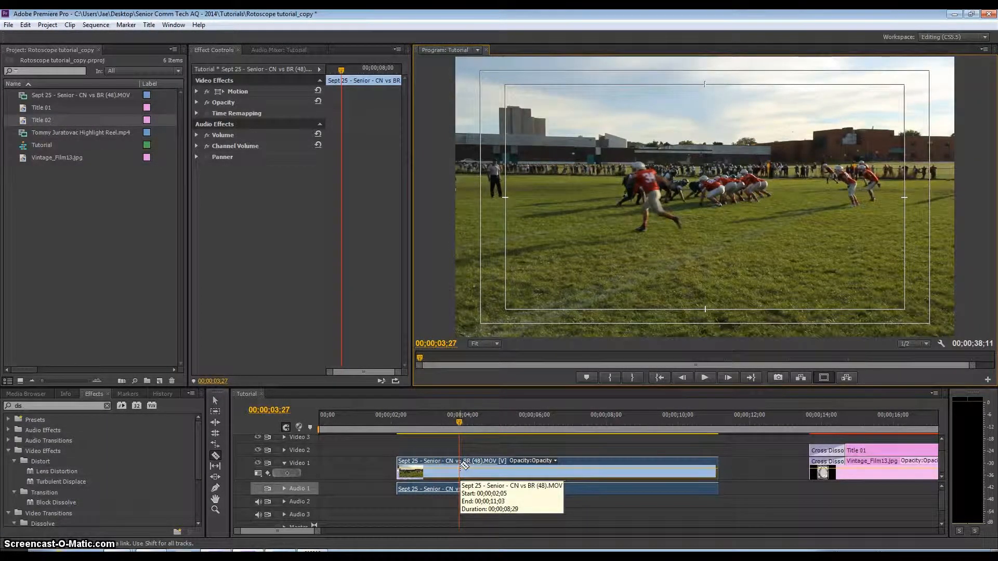
left_click(464, 466)
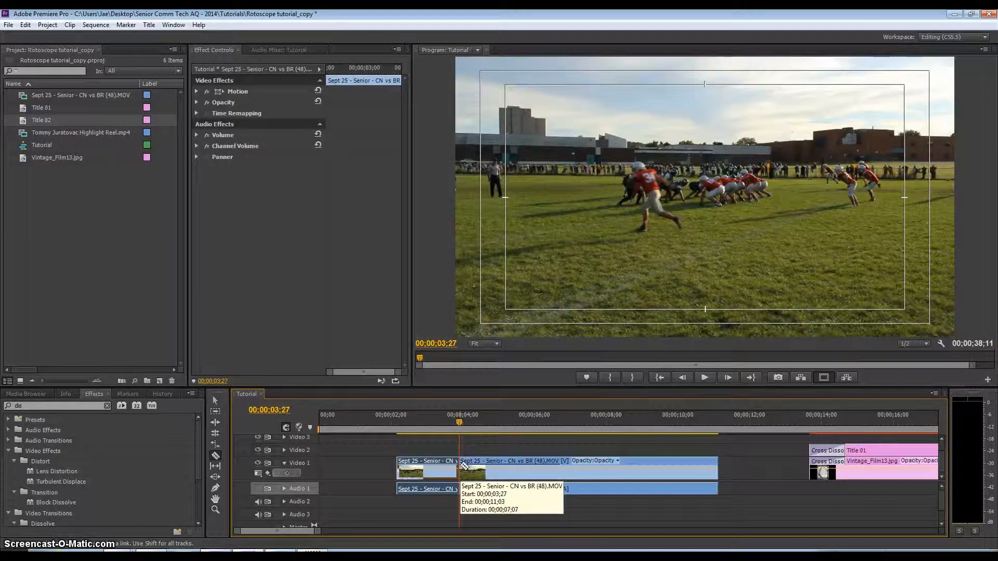
key("v")
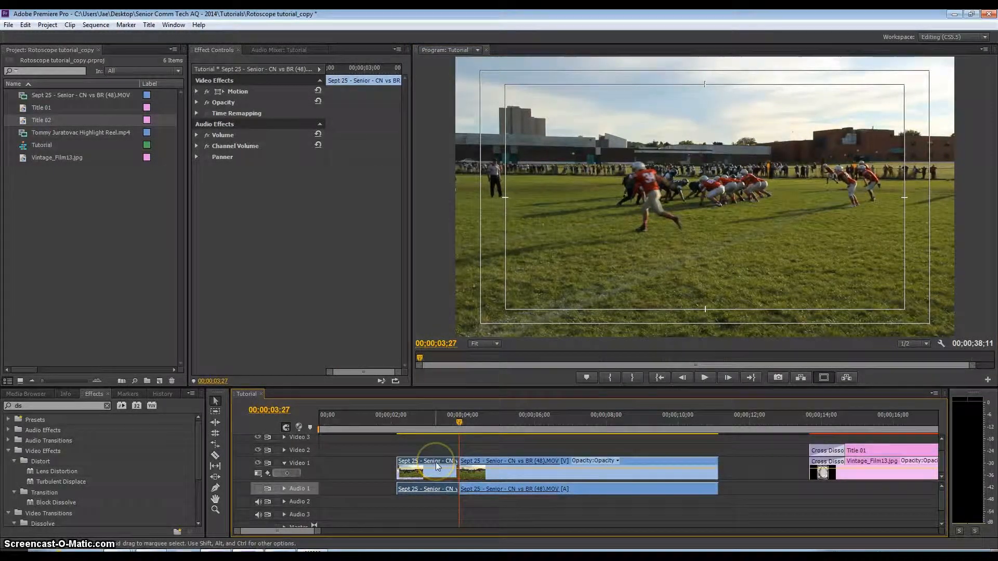
left_click_drag(438, 466, 360, 465)
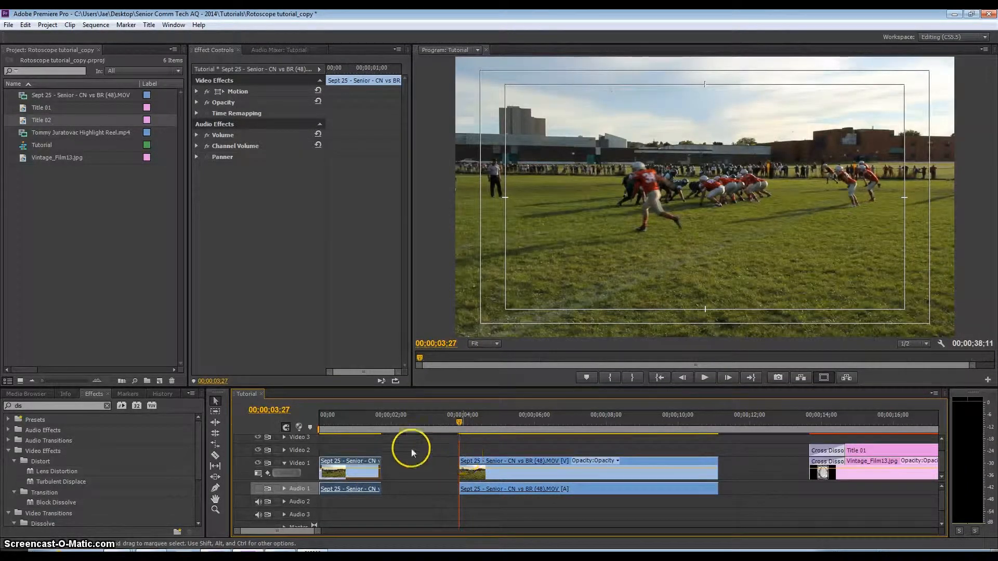
left_click(465, 427)
left_click_drag(465, 425, 463, 426)
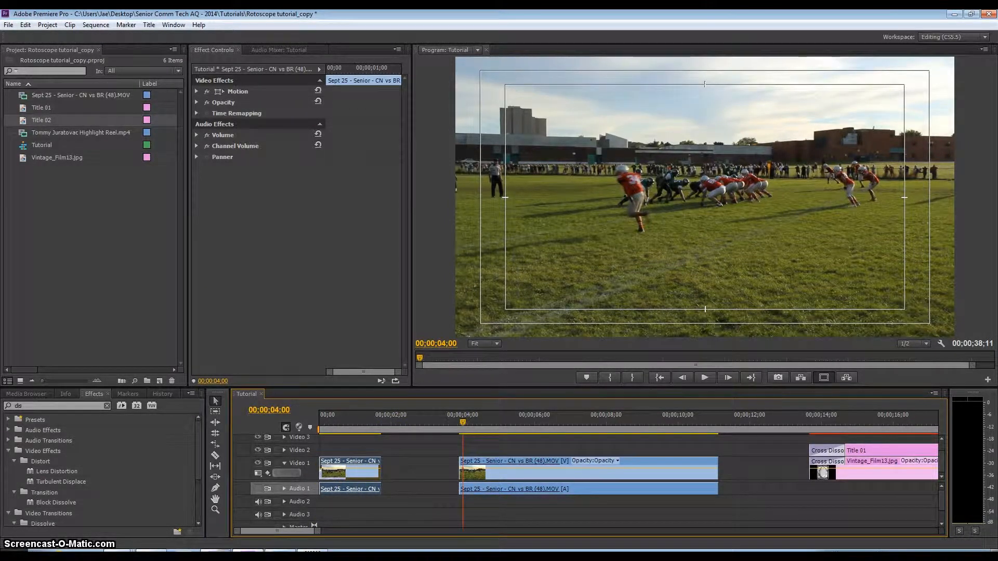
Switch to After Effects, import Lineman_freeze_roto.jpg and create a composition from it
right_click(50, 204)
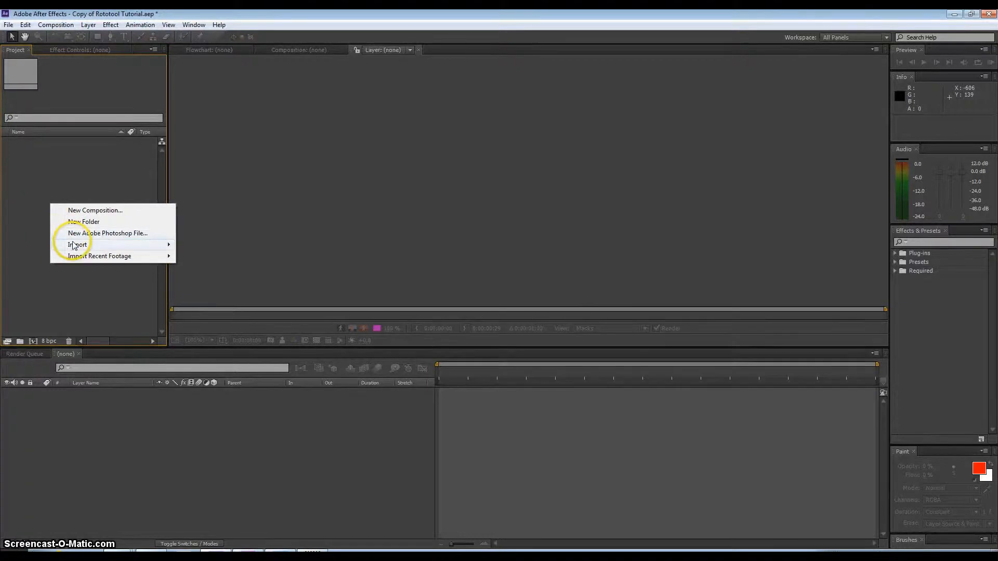
mouse_move(74, 246)
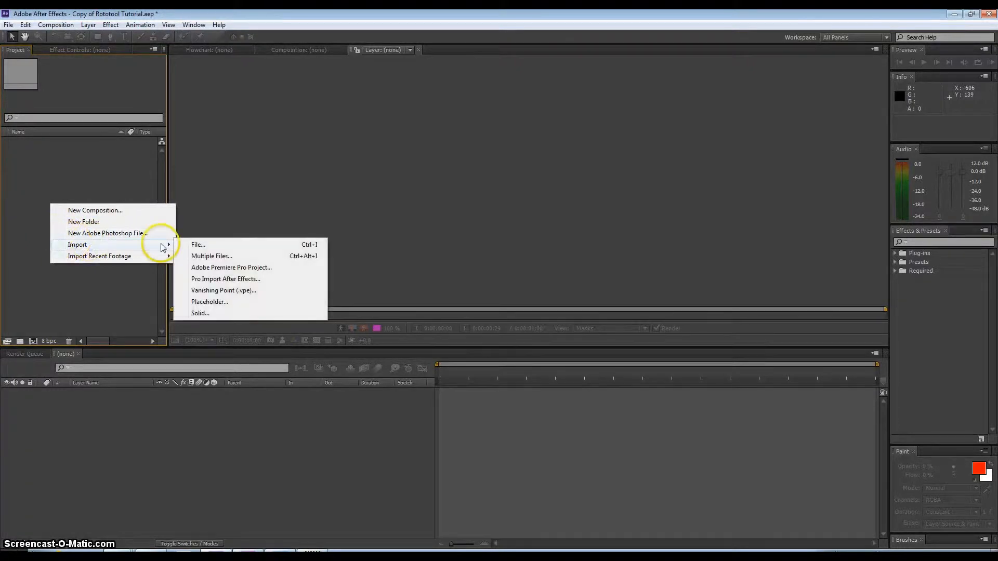
left_click(192, 246)
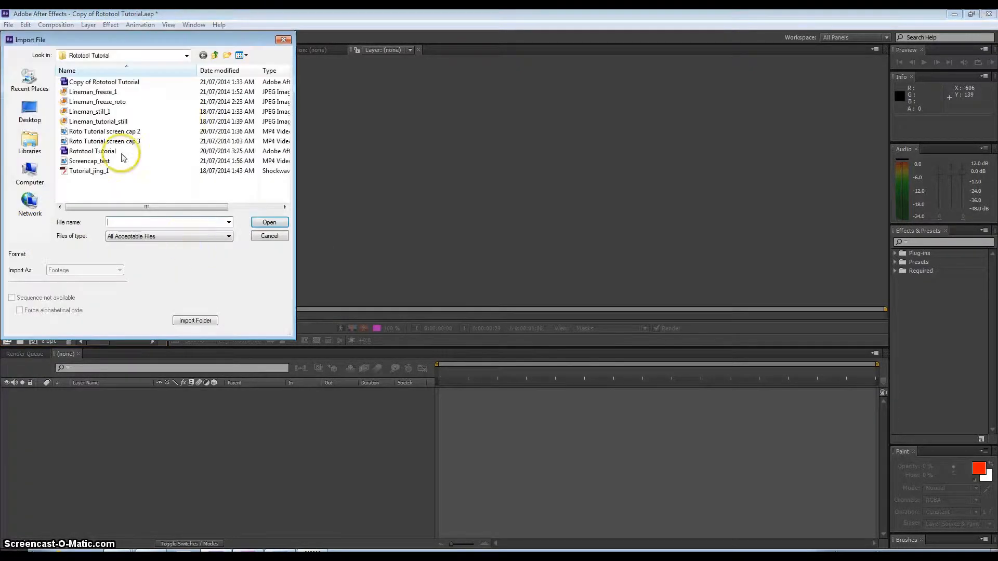
double_click(92, 104)
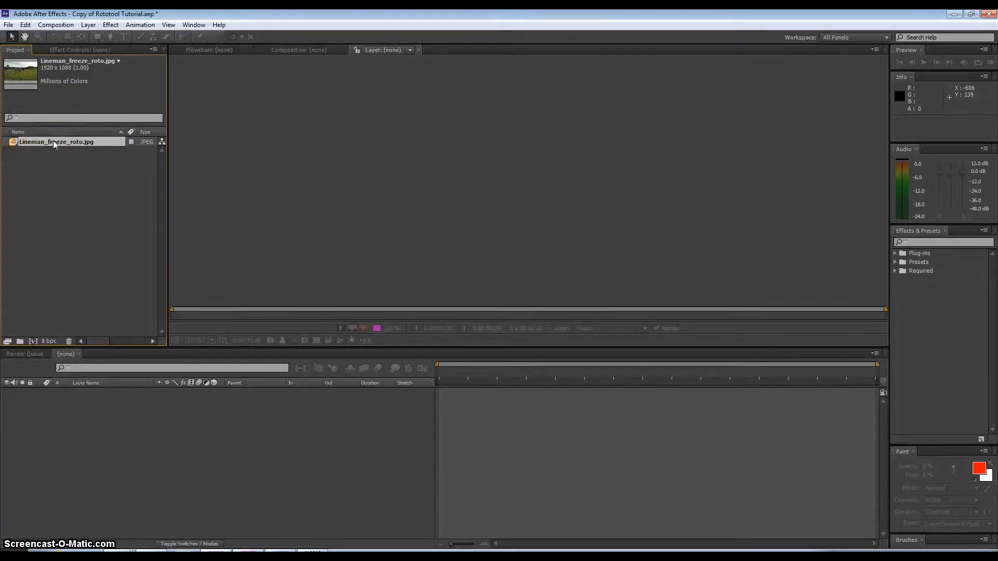
left_click_drag(54, 144, 33, 342)
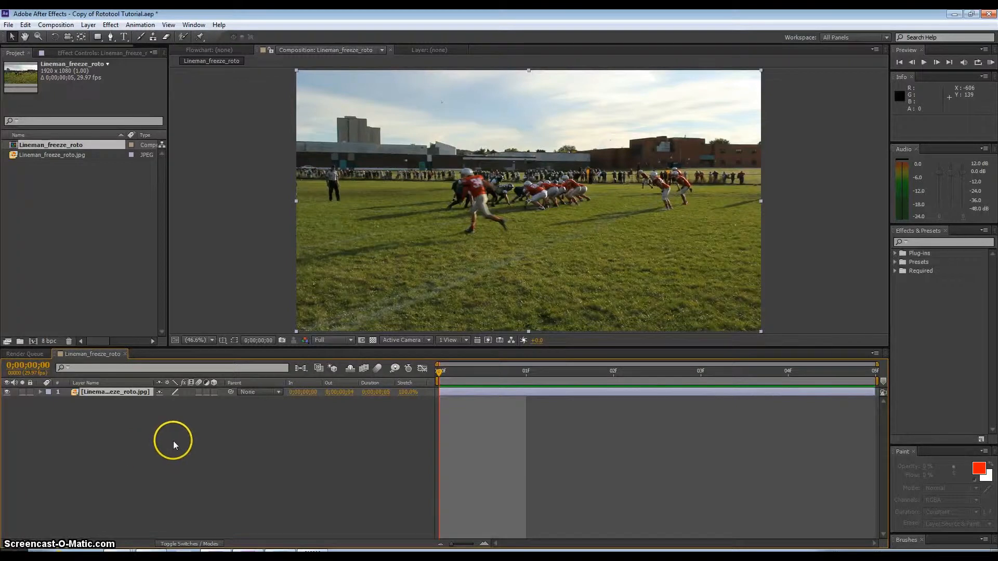
Duplicate the still image layer, apply the Black & White effect to the lower copy and open that layer to check it
left_click(91, 394)
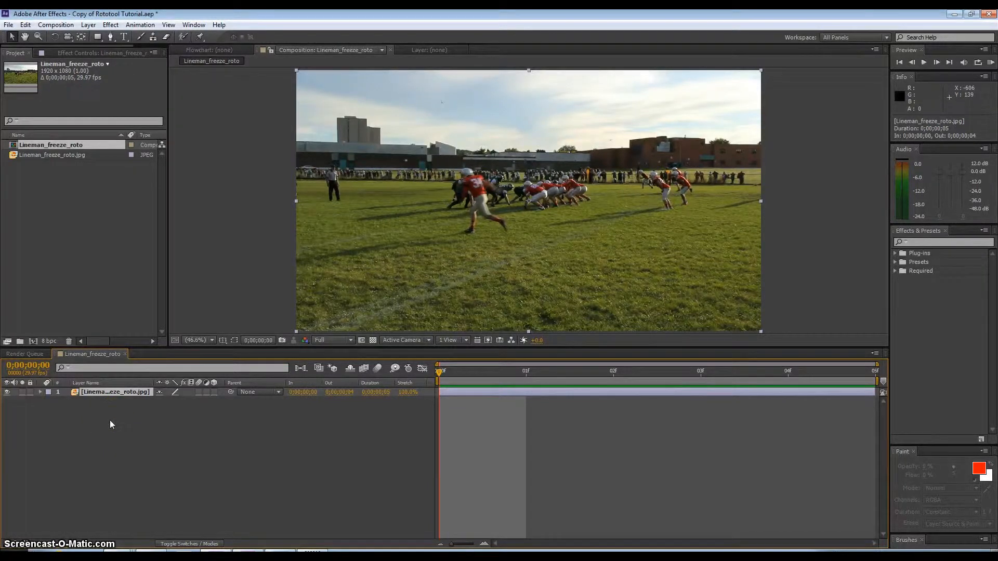
key("ctrl+d")
left_click(109, 403)
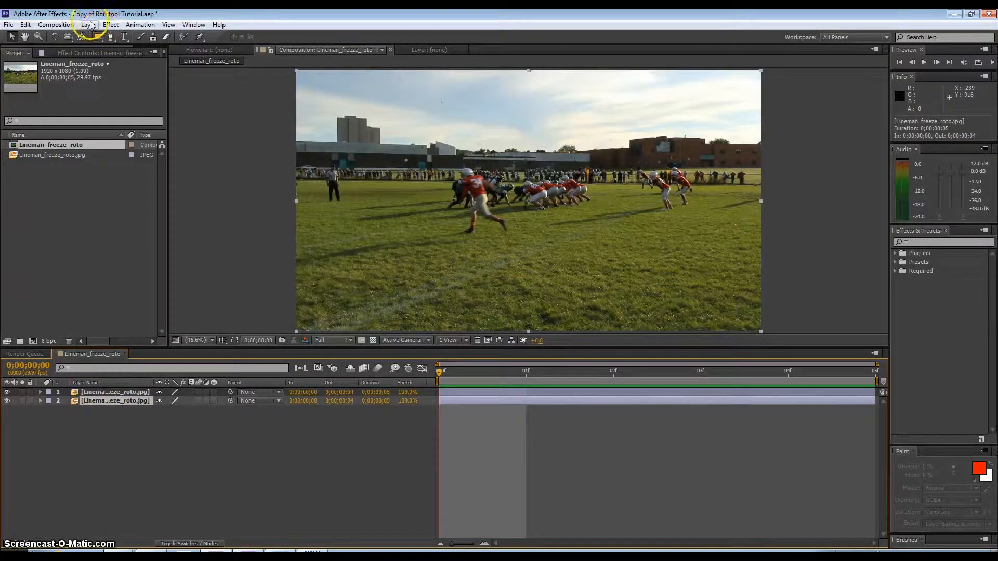
left_click(112, 25)
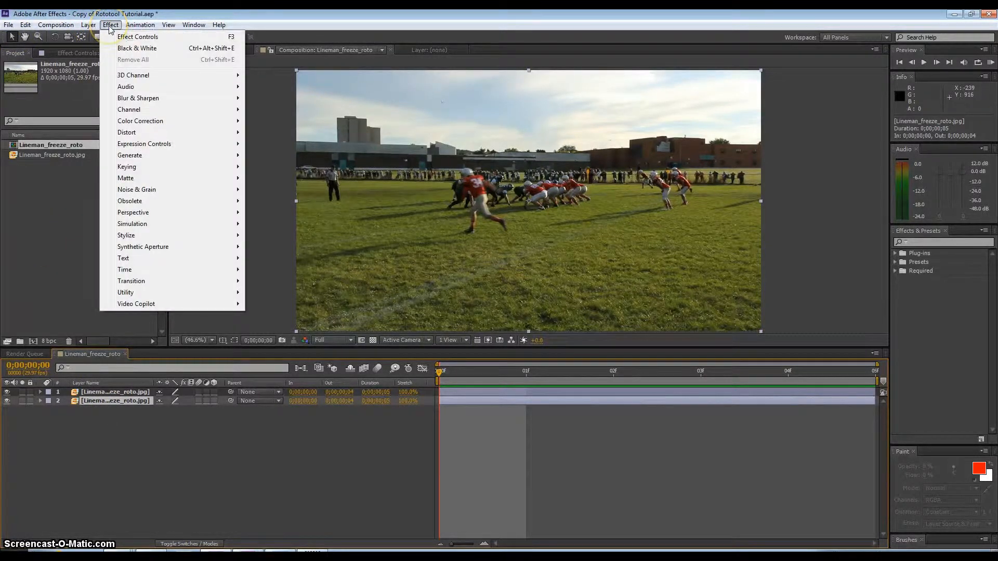
mouse_move(138, 122)
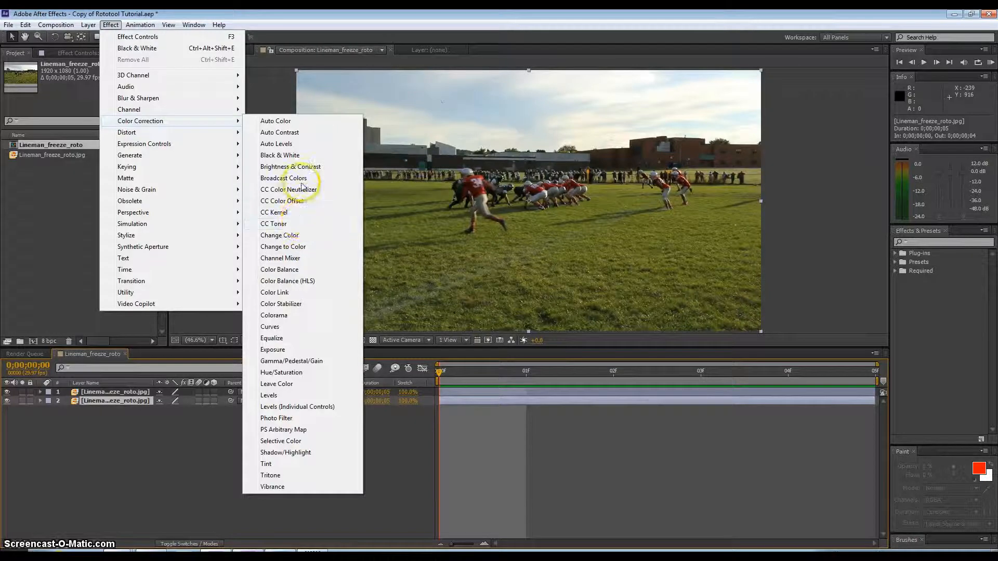
left_click(291, 156)
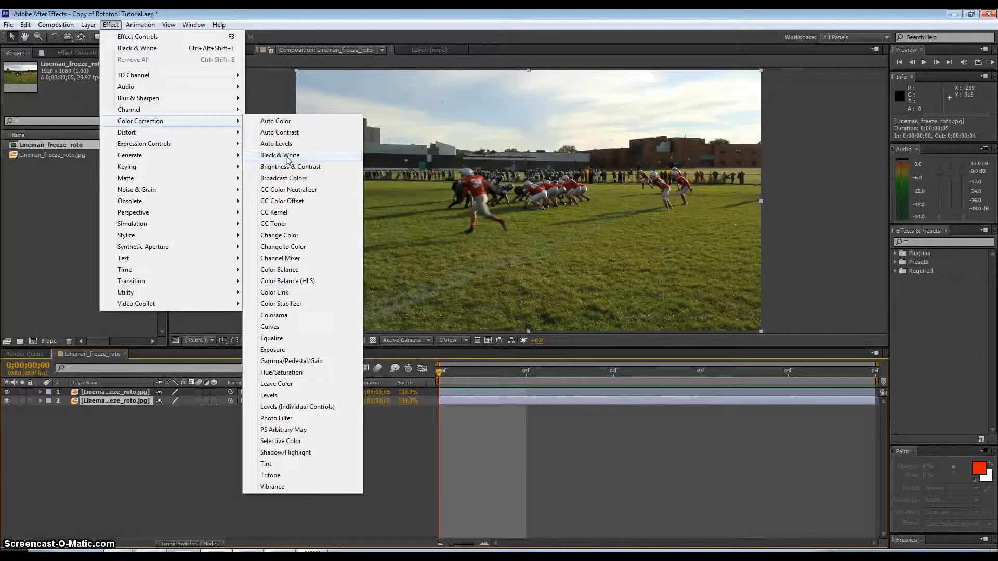
left_click(286, 156)
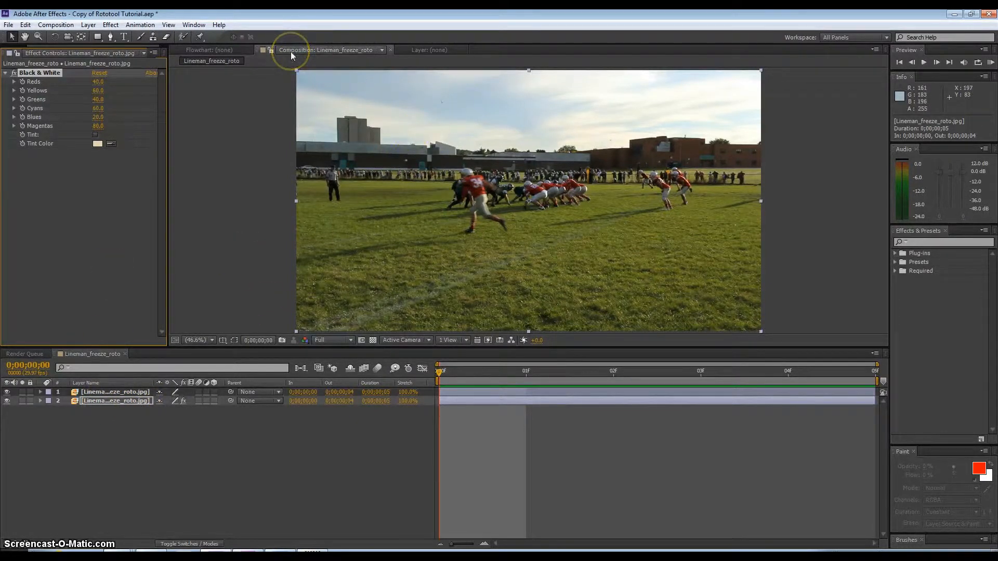
double_click(100, 402)
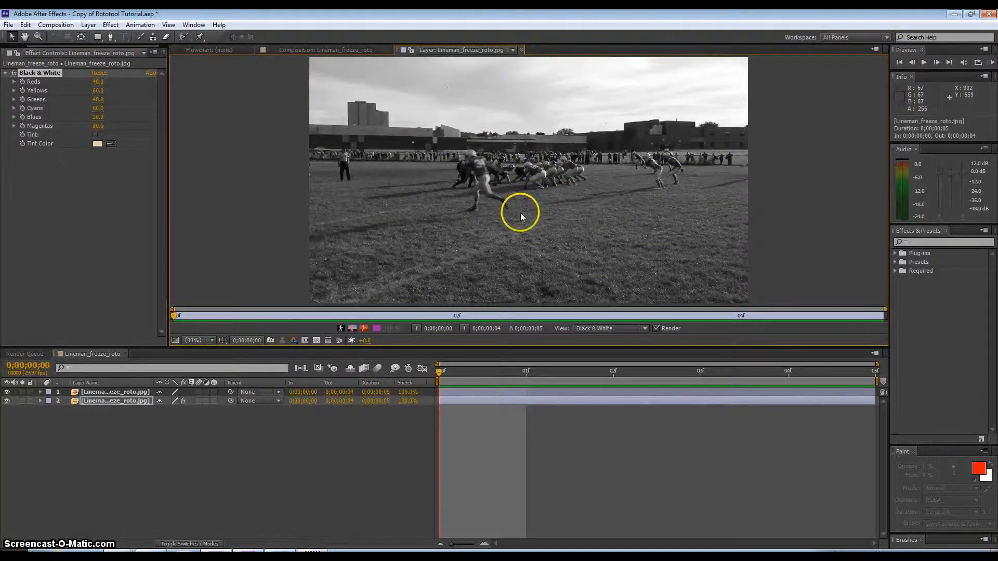
On the upper still layer, paint a Roto Brush foreground stroke over the nearest crouching lineman in red, from helmet to thigh
left_click(111, 414)
left_click(99, 396)
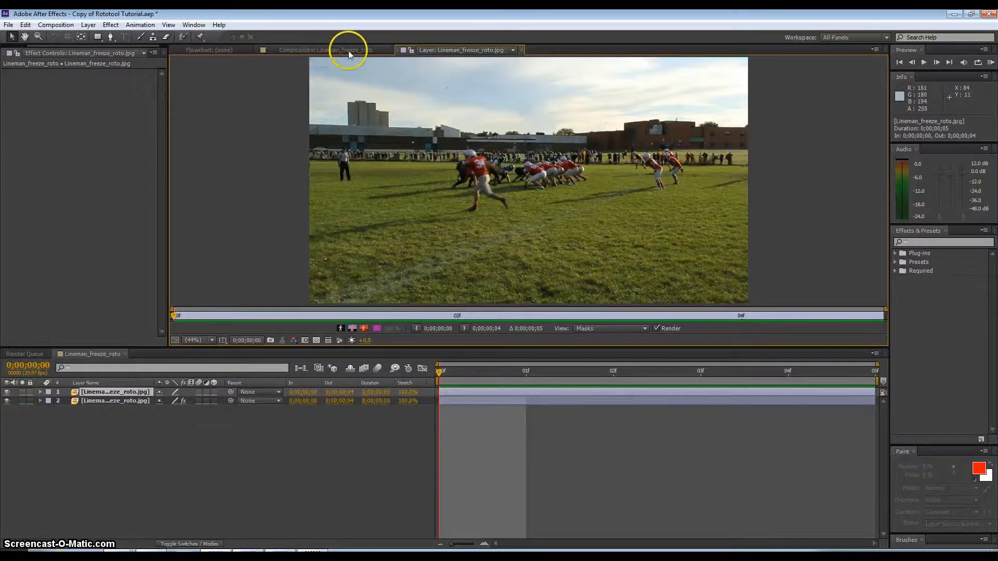
left_click(183, 37)
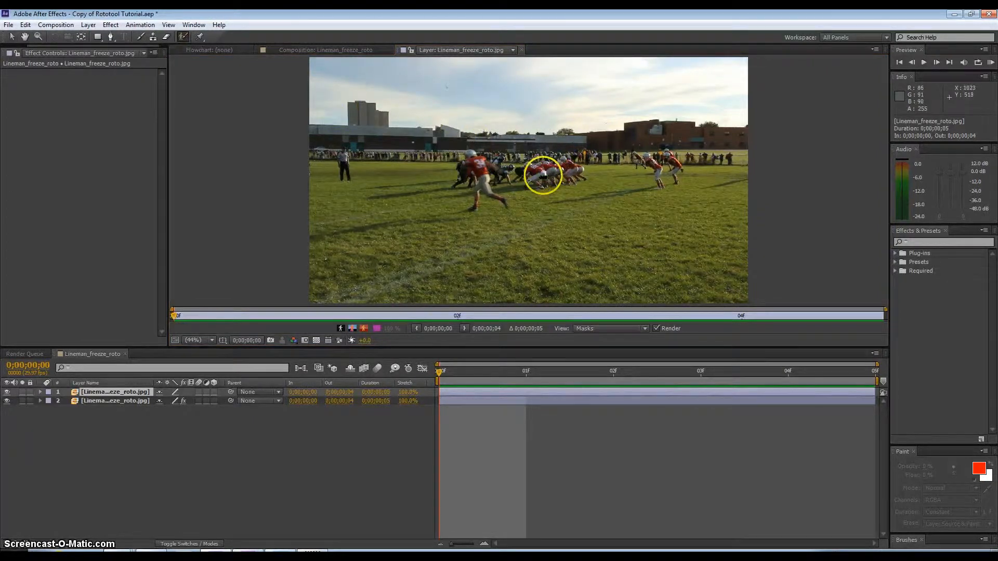
key("slash")
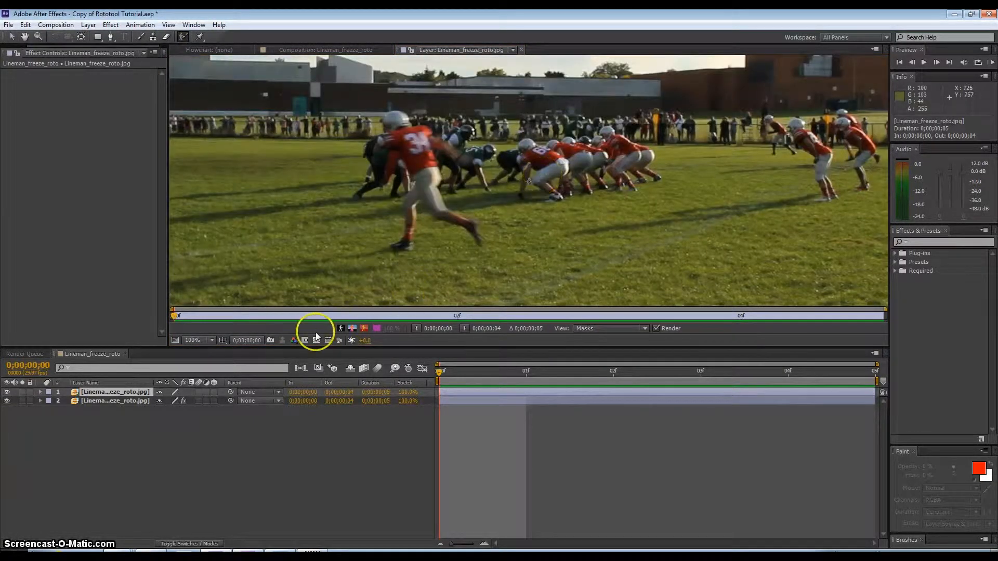
key("period")
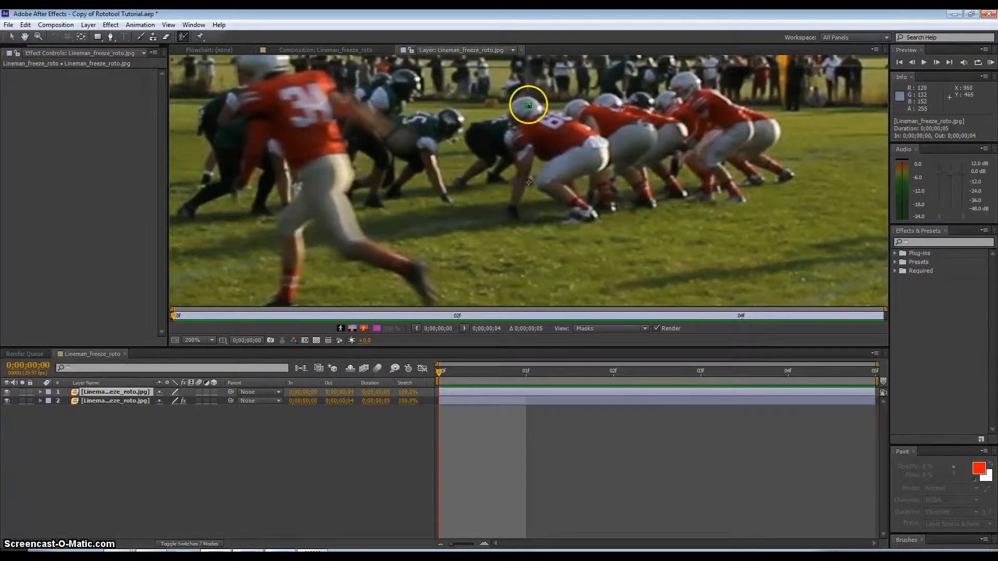
left_click_drag(525, 103, 572, 157)
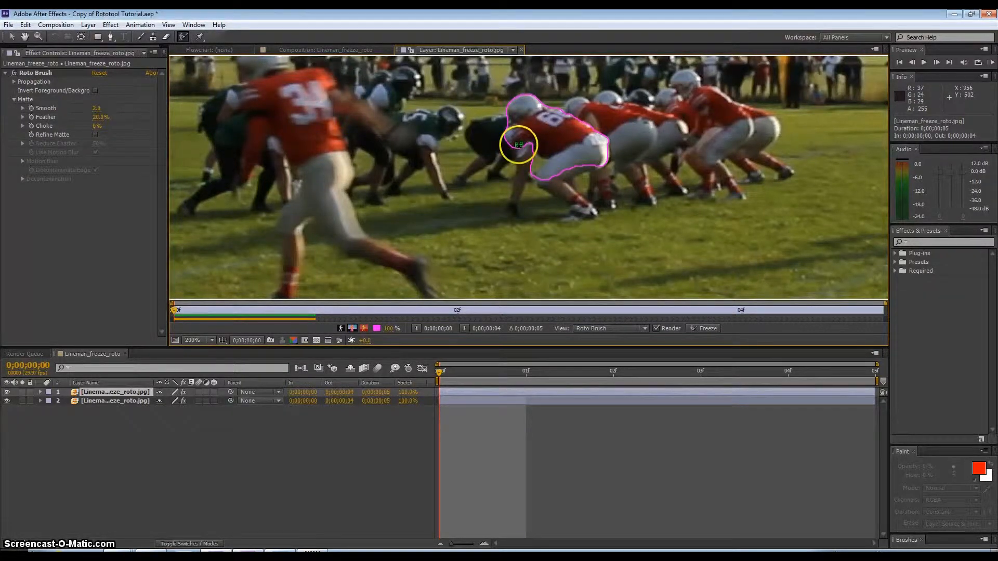
Extend the Roto Brush selection over the lineman's front arm, lower leg and foot, and subtract the grass around and between them
left_click_drag(521, 140, 521, 198)
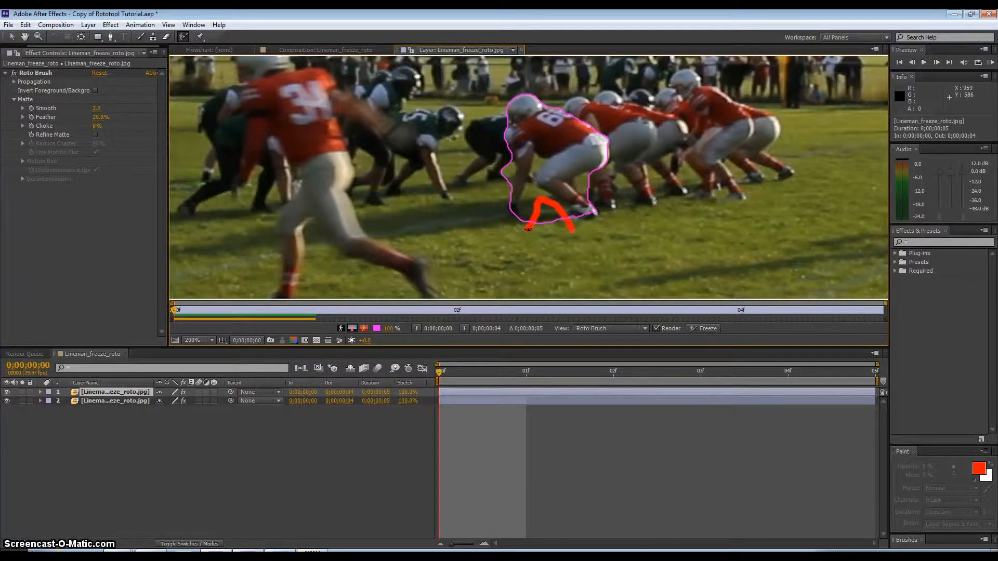
left_click_drag(560, 211, 574, 231)
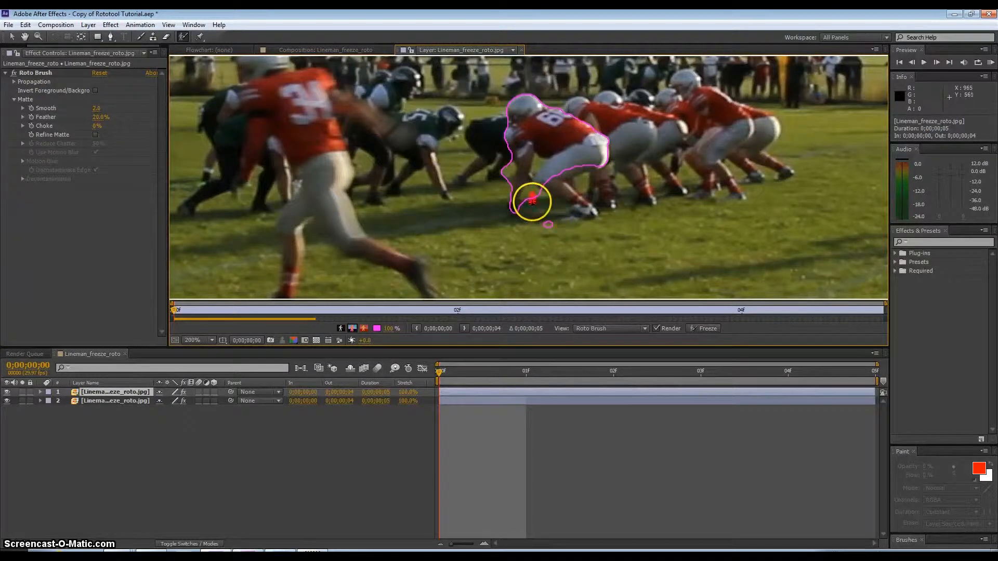
left_click_drag(539, 191, 570, 201)
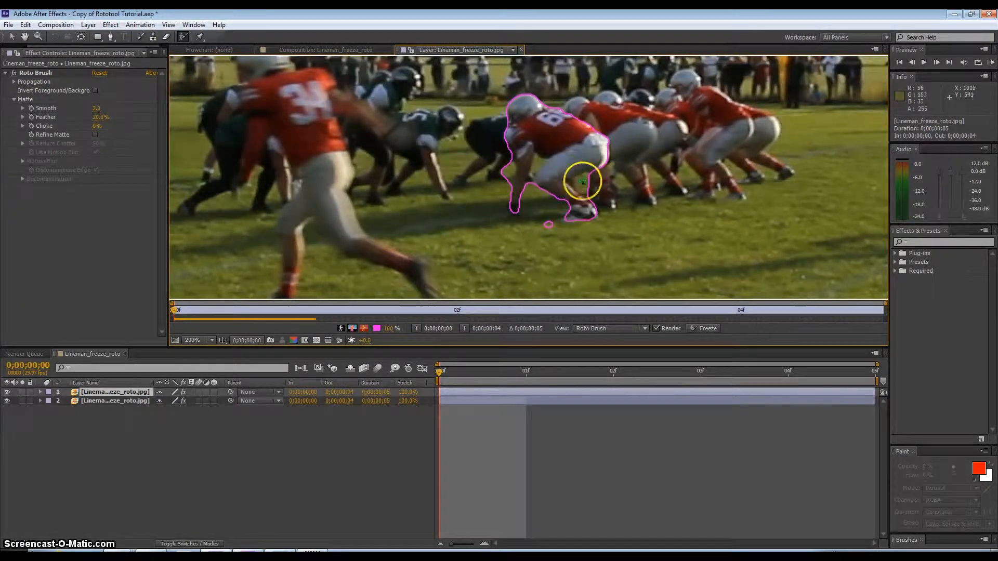
left_click_drag(583, 178, 590, 190)
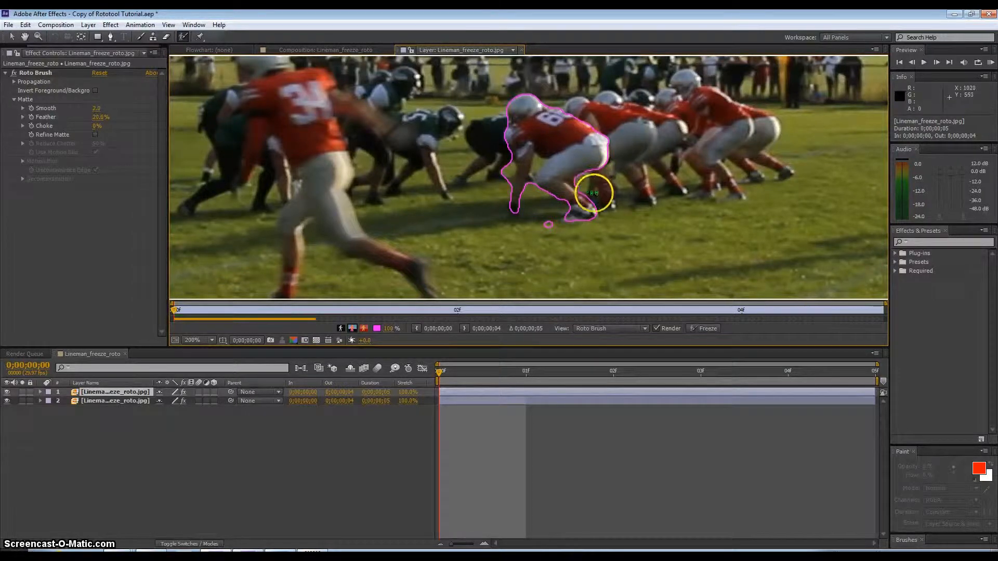
left_click_drag(502, 160, 511, 184)
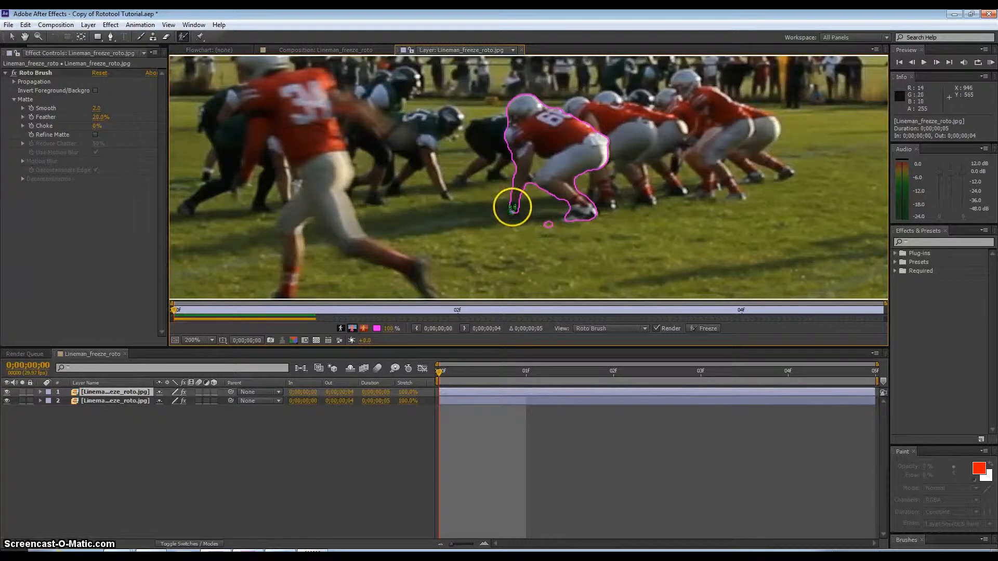
left_click_drag(513, 207, 549, 219)
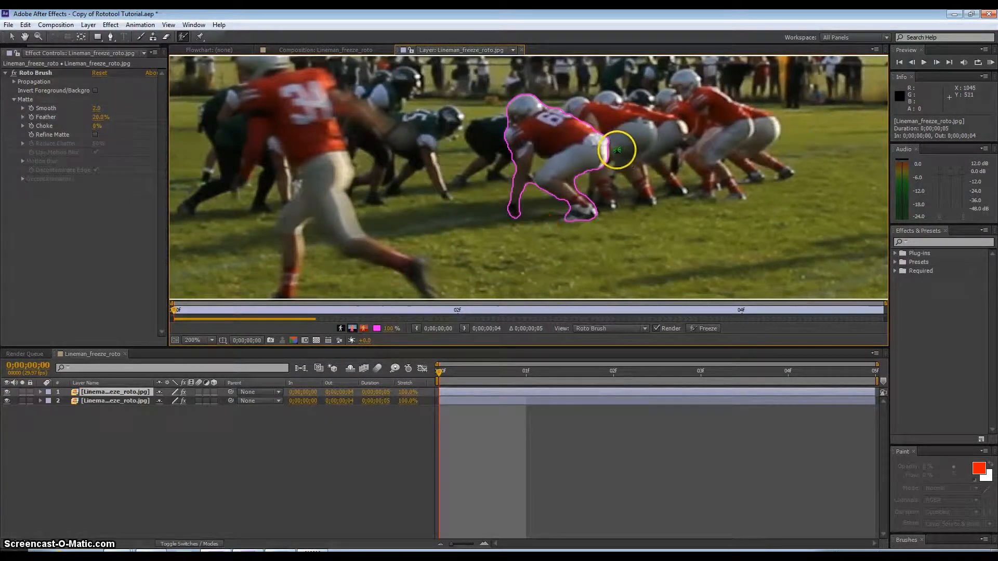
Refine the Roto Brush selection around the lineman's shoe and hip, and subtract the grass gap between his arm and thigh
key("period")
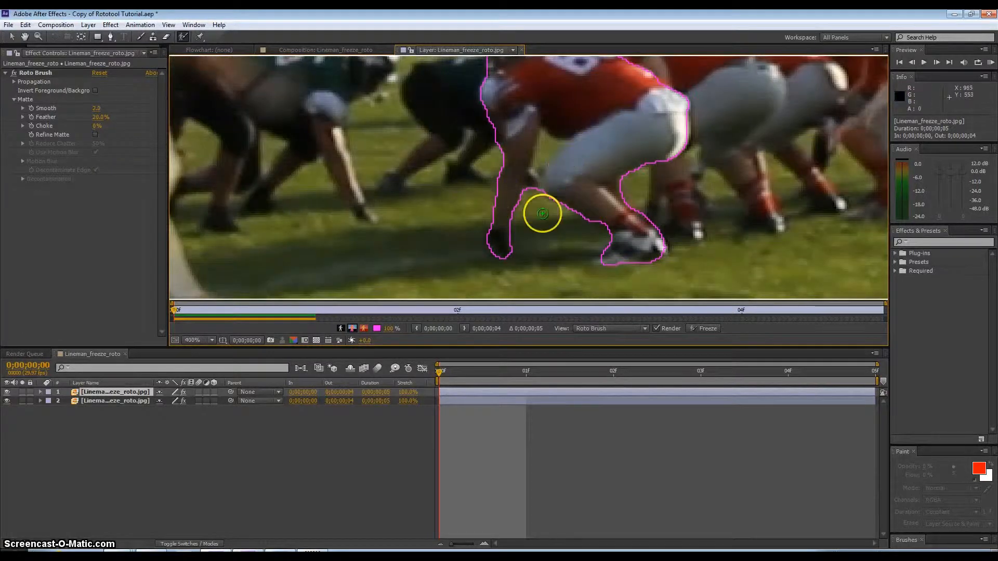
mouse_move(598, 260)
left_mouse_down()
mouse_move(662, 251)
mouse_move(654, 241)
left_mouse_up()
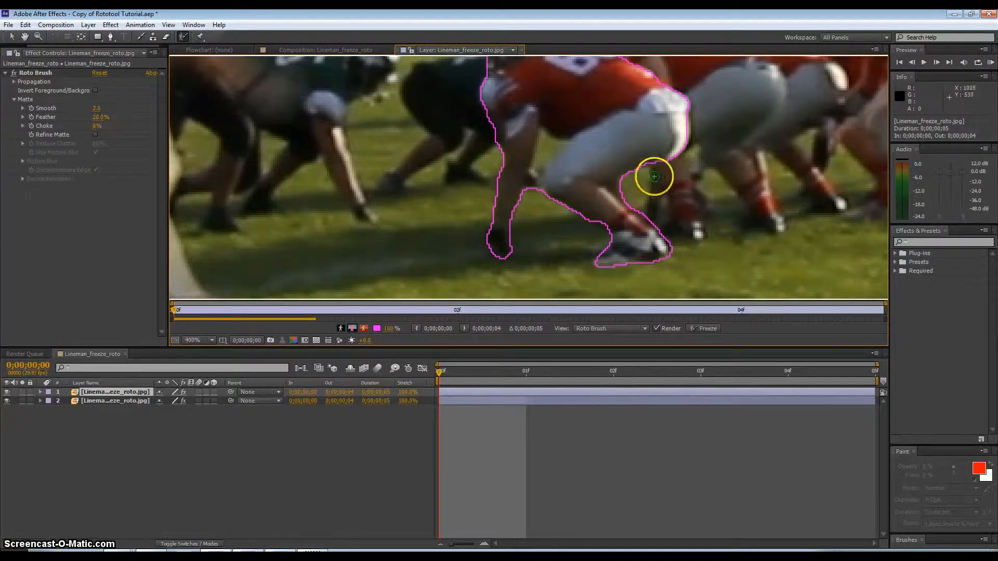
left_click_drag(688, 109, 684, 108)
scroll(648, 117, "up", 1)
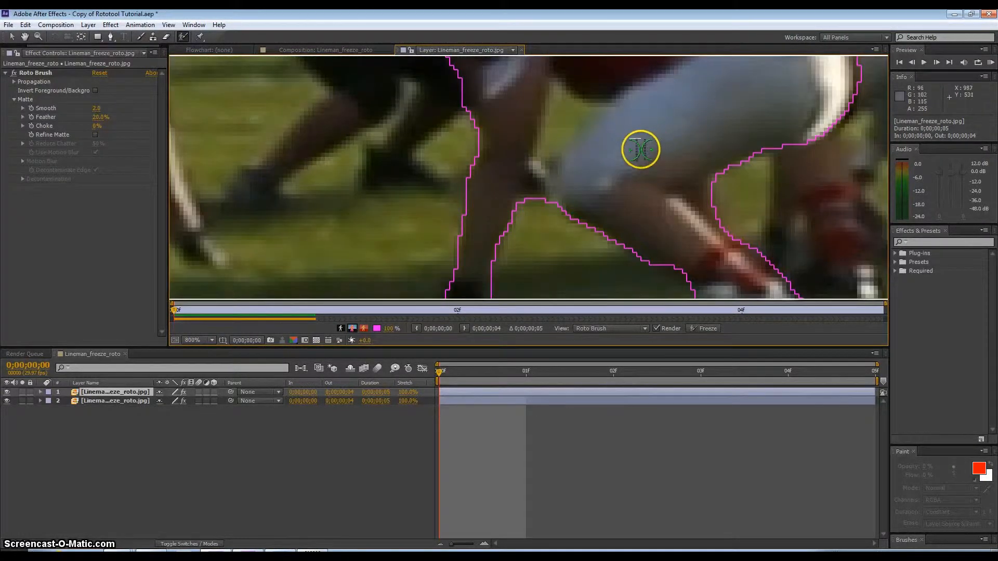
scroll(641, 149, "down", 1)
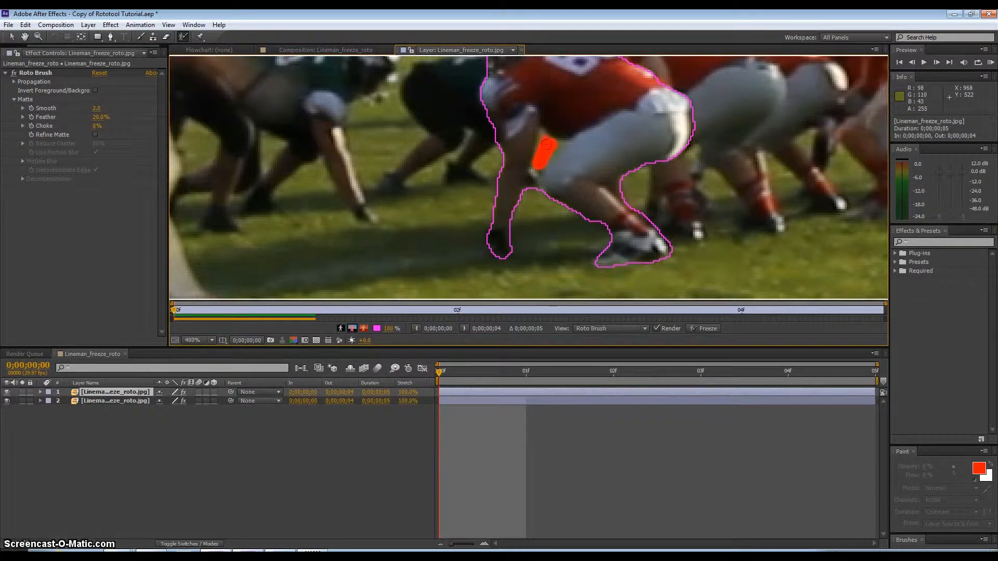
left_click_drag(538, 163, 546, 138)
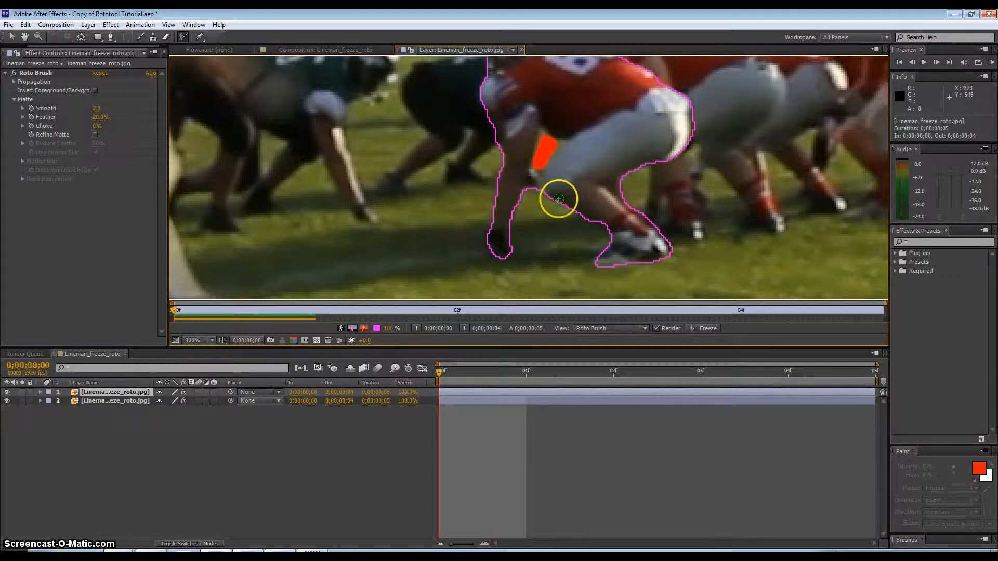
key("comma")
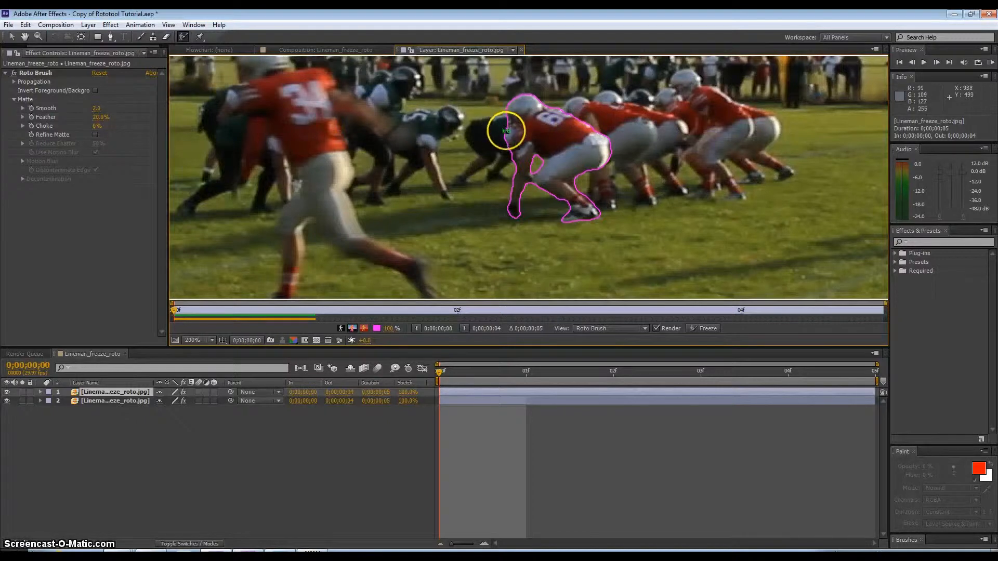
Subtract the background in front of the lineman's shoulder and above his back, and repaint the top of his jersey as foreground
left_click_drag(507, 130, 504, 144)
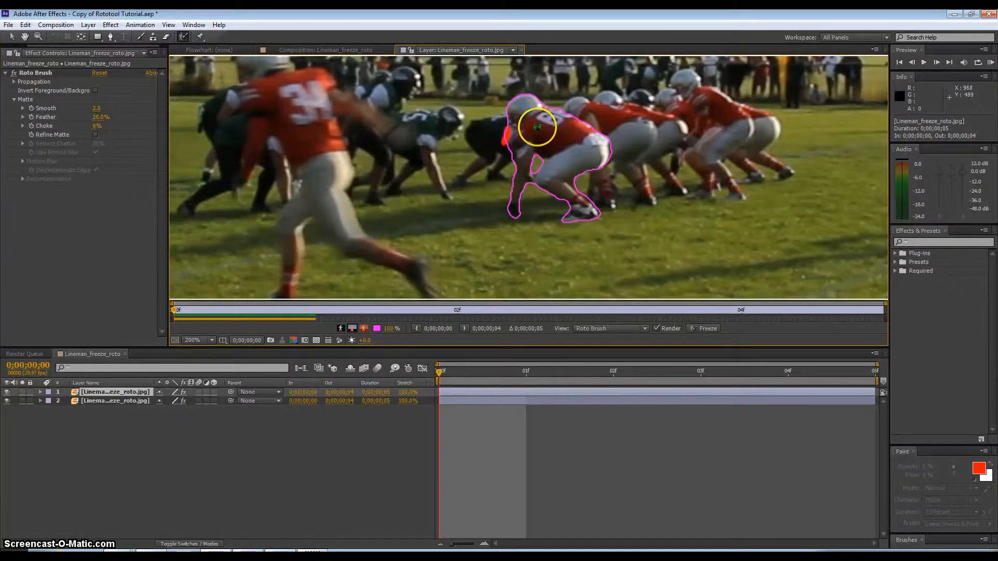
key("period")
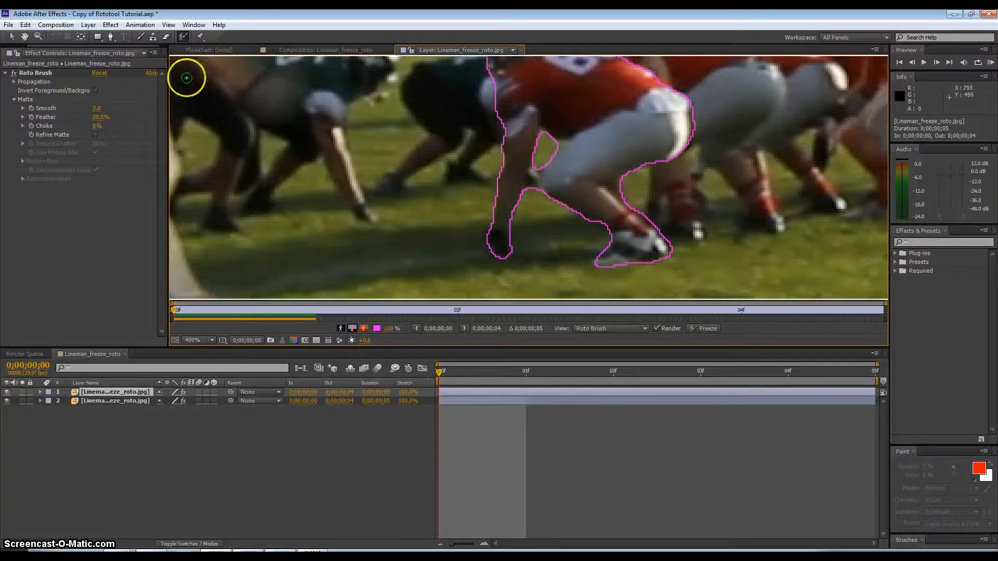
left_click(26, 38)
left_click_drag(546, 100, 508, 177)
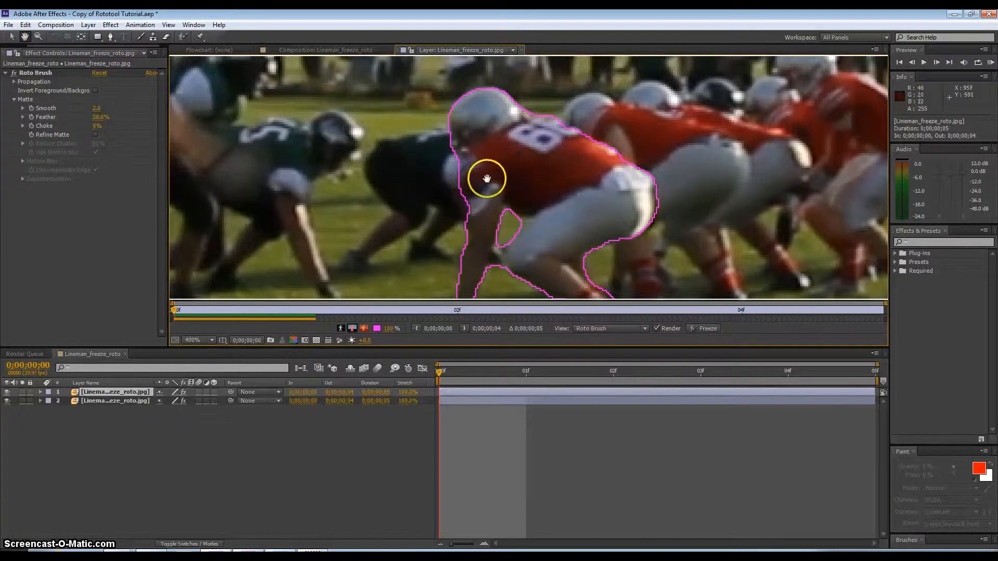
left_click(182, 36)
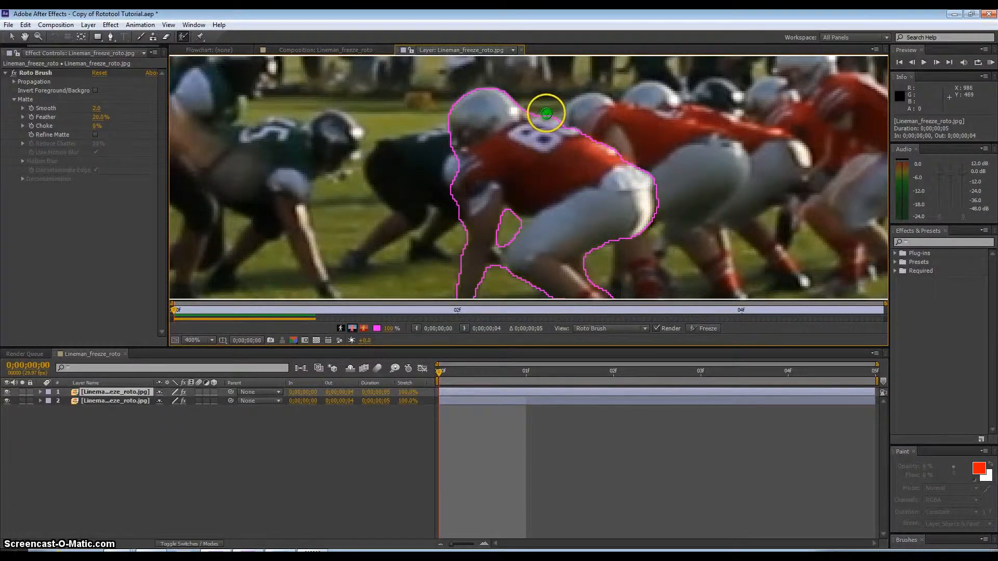
left_click_drag(546, 113, 588, 119)
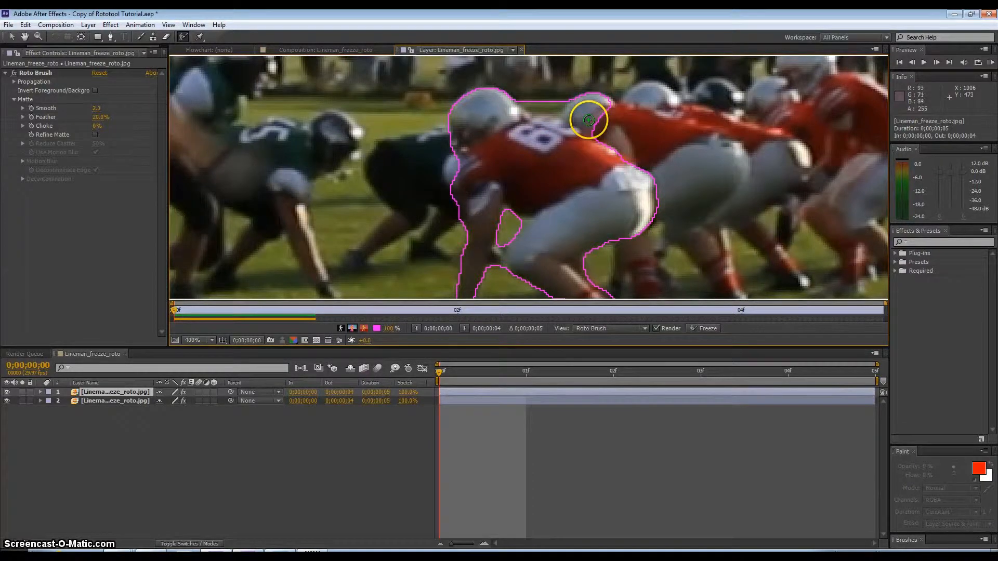
key("ctrl+z")
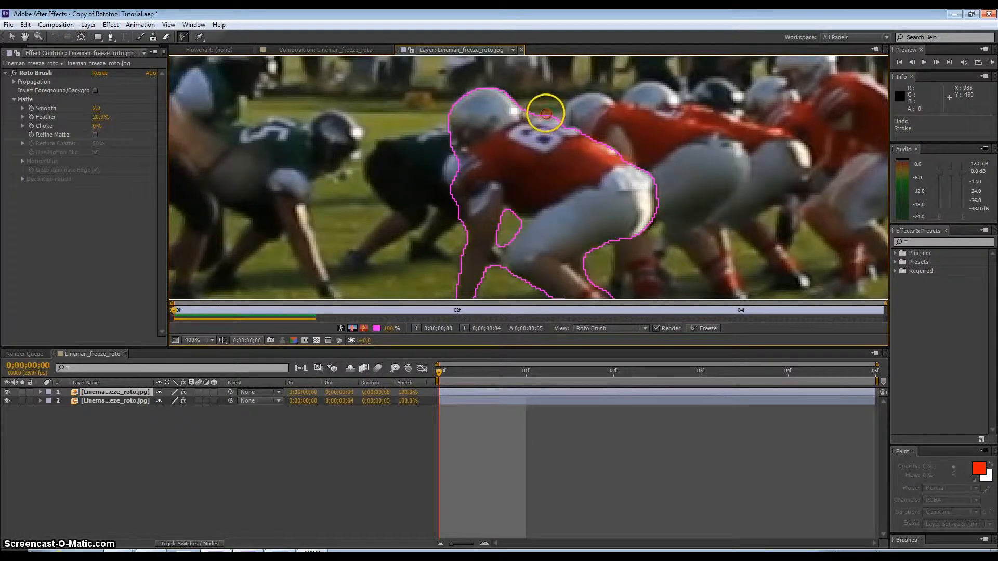
left_click_drag(546, 113, 557, 115)
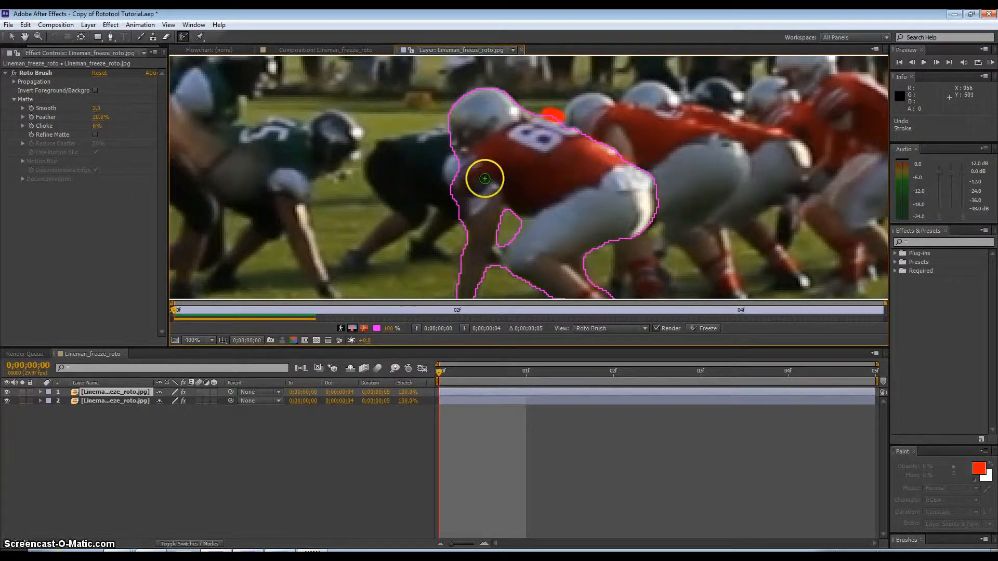
left_click_drag(529, 123, 578, 151)
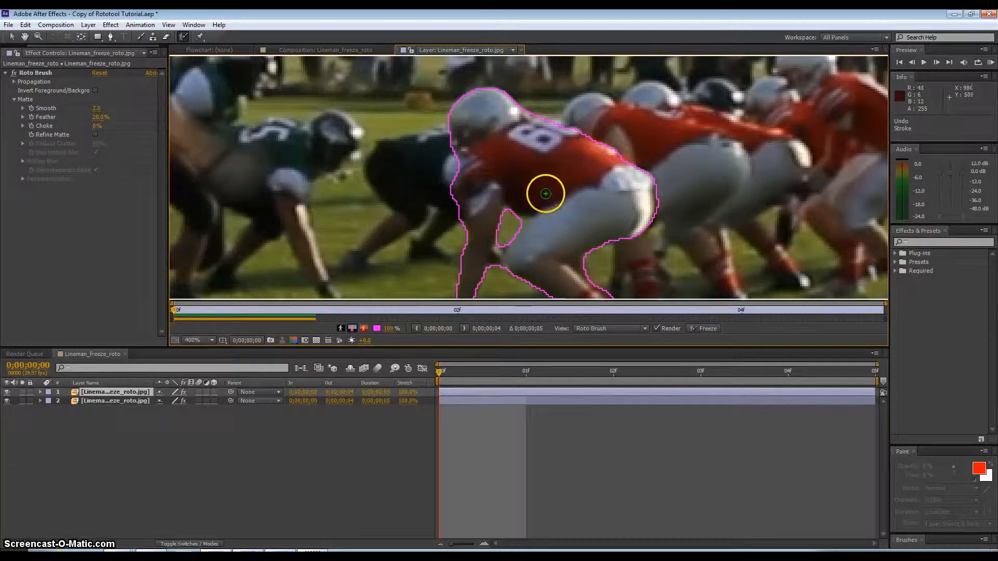
Check the lineman's cutout as an alpha matte, restore the boundary view, and view the result in the Lineman_freeze_roto composition
scroll(374, 194, "down", 4)
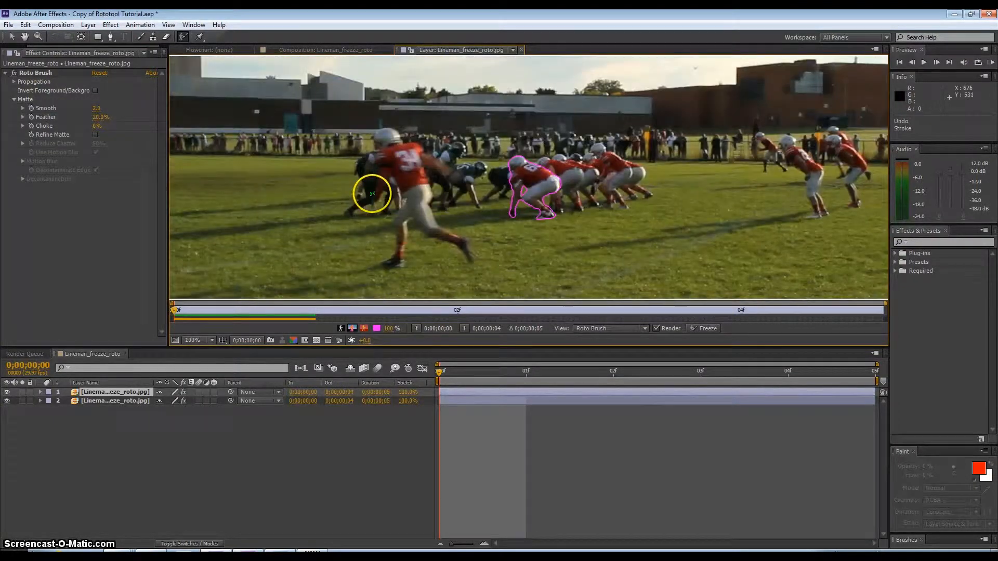
left_click(341, 329)
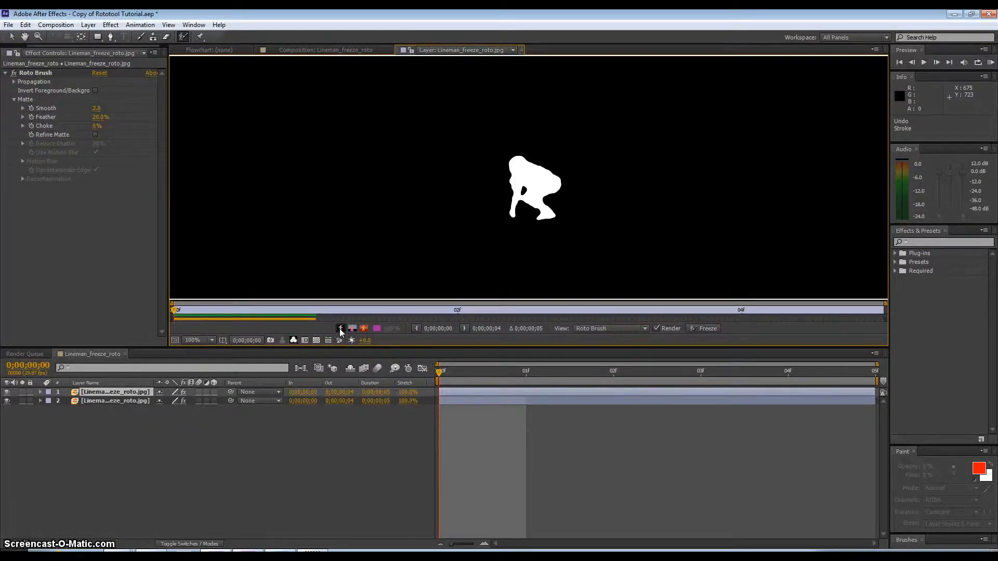
left_click(353, 329)
left_click(353, 329)
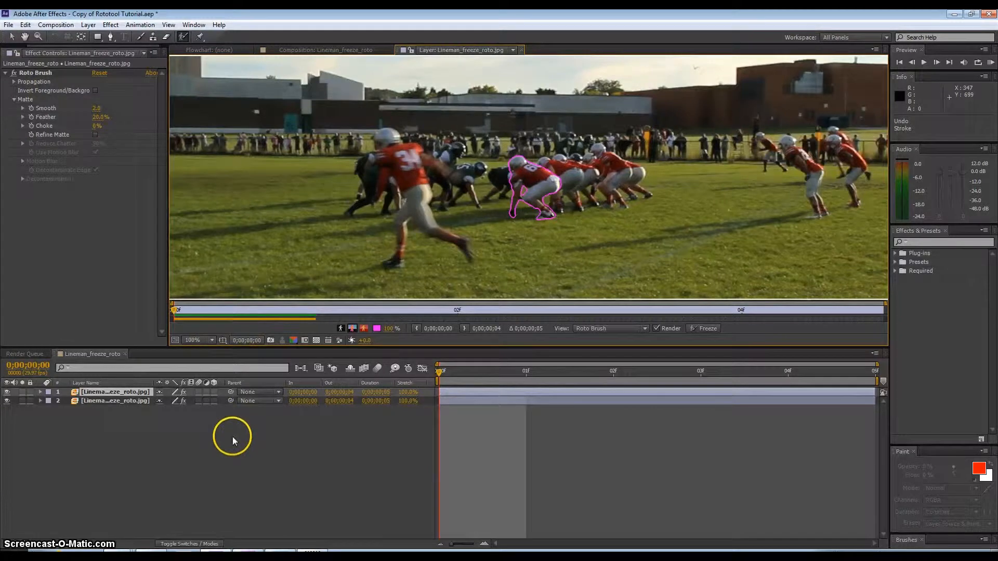
left_click(8, 25)
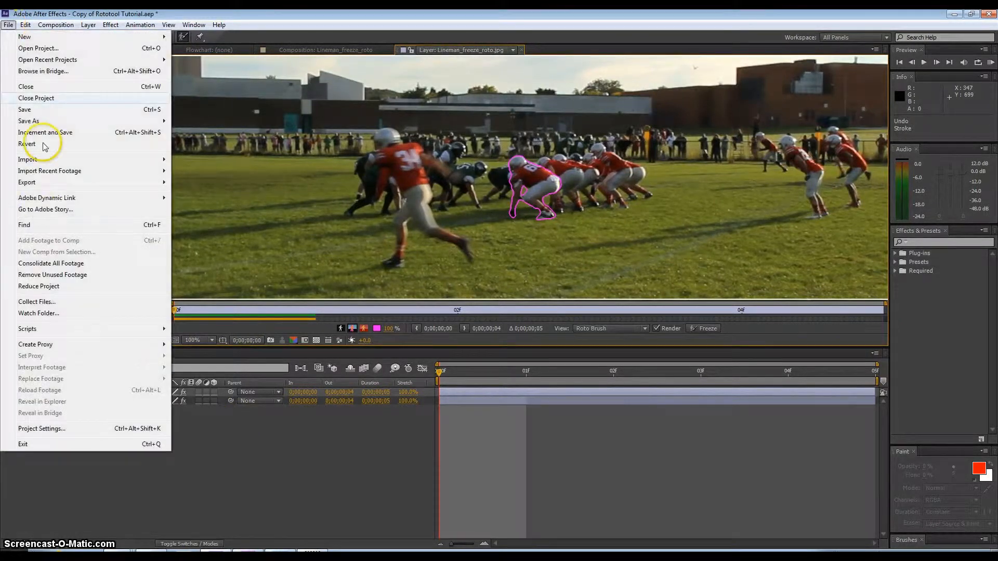
left_click(221, 468)
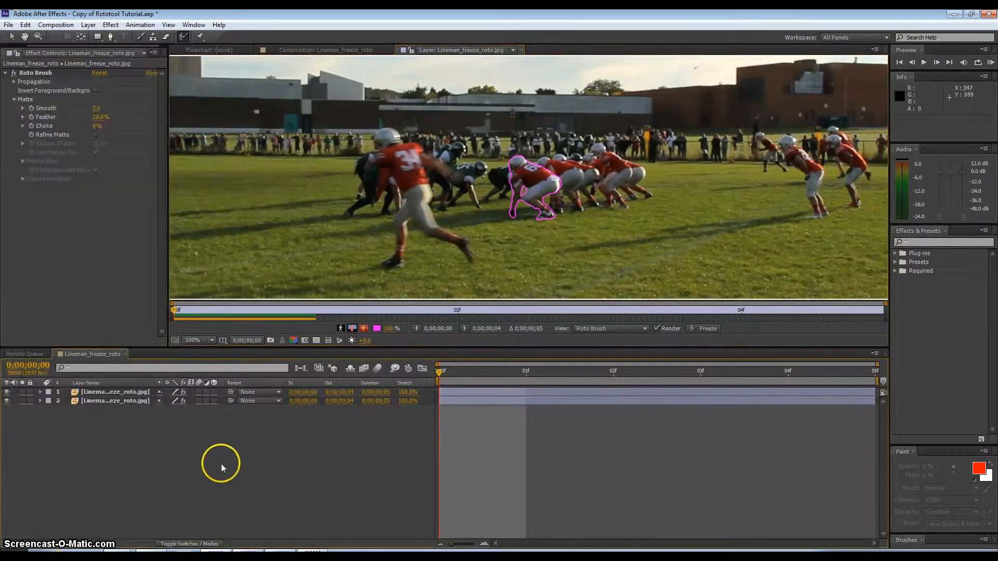
left_click(297, 49)
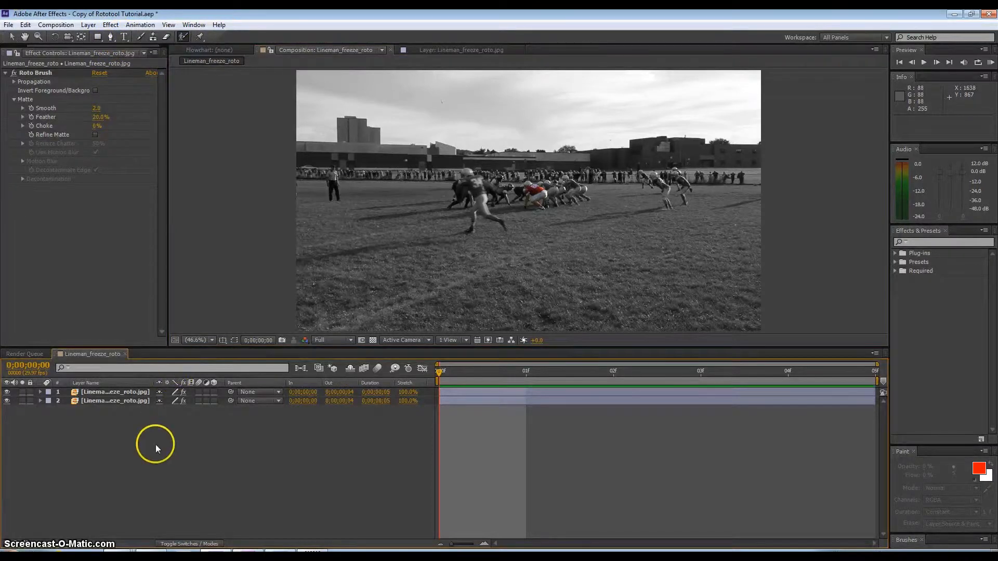
Add the composition to the render queue and save its output as Lineman_freeze_roto_1 in the Tutorials folder
left_click(8, 25)
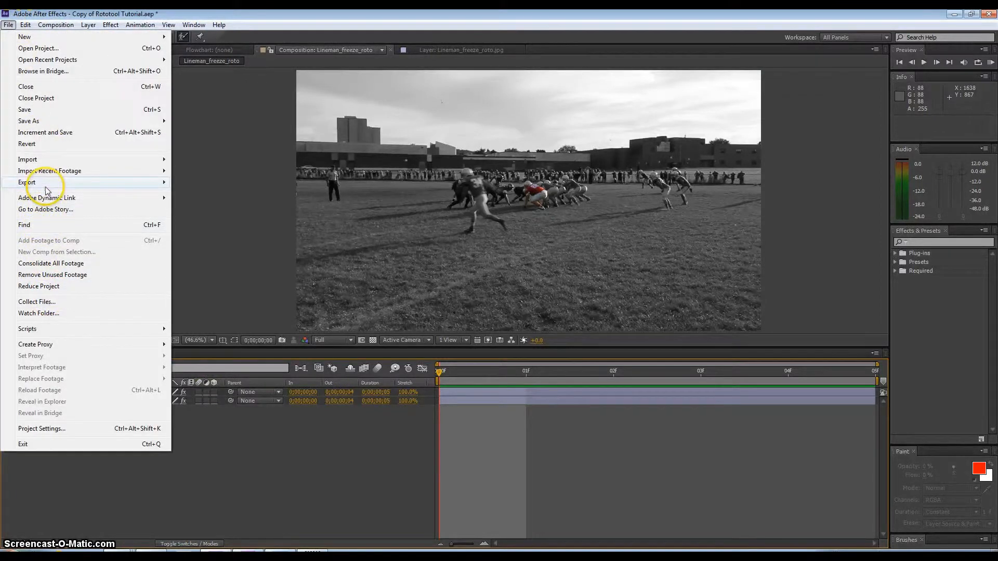
mouse_move(130, 184)
left_click(234, 173)
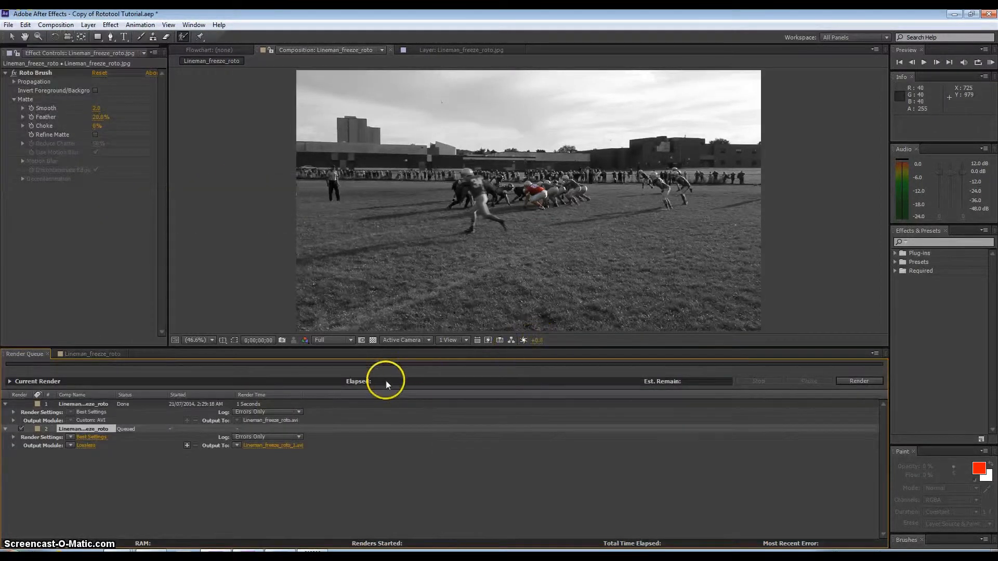
left_click(292, 446)
left_click(428, 339)
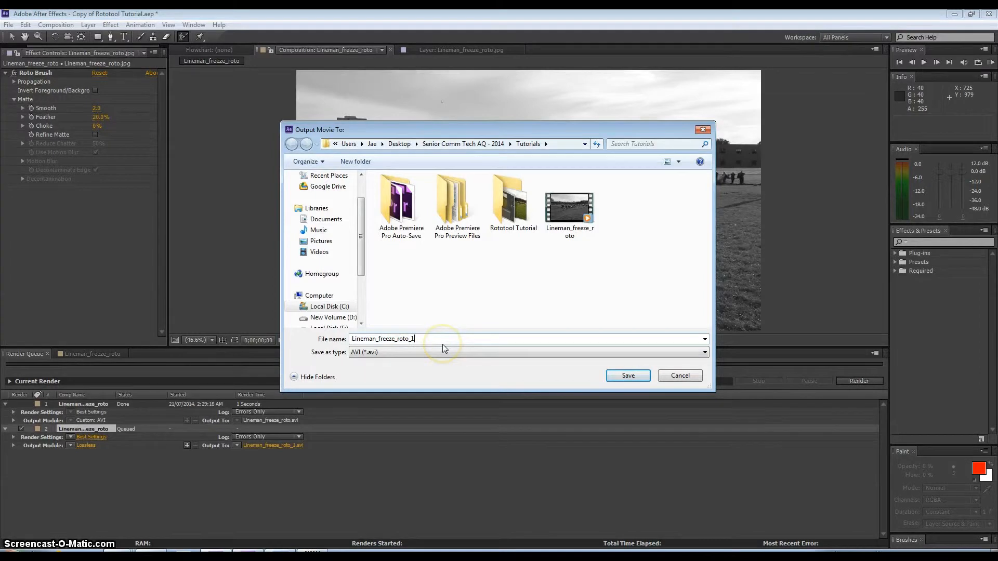
left_click(628, 376)
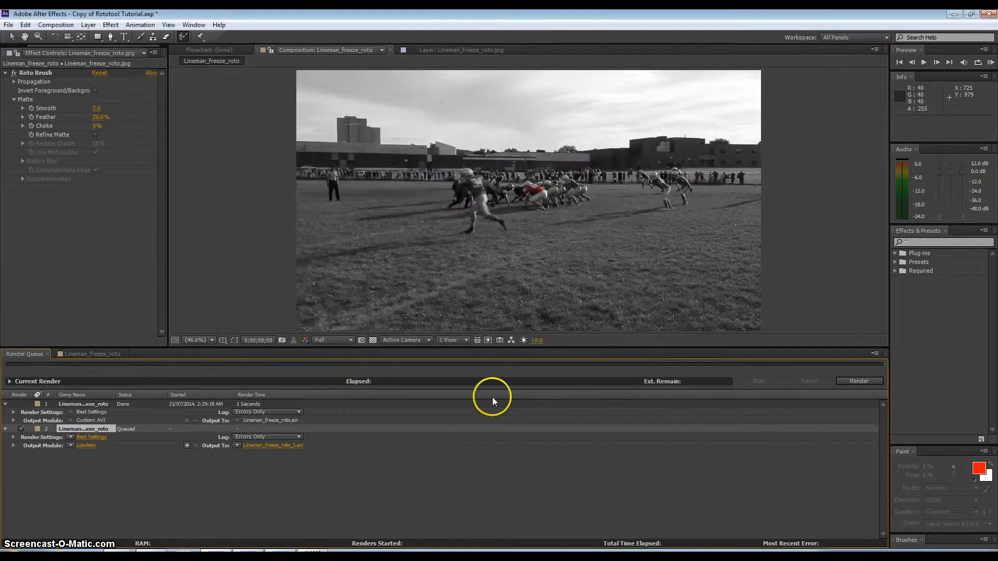
Set the queued item's output format to PNG Sequence and render it
left_click(86, 446)
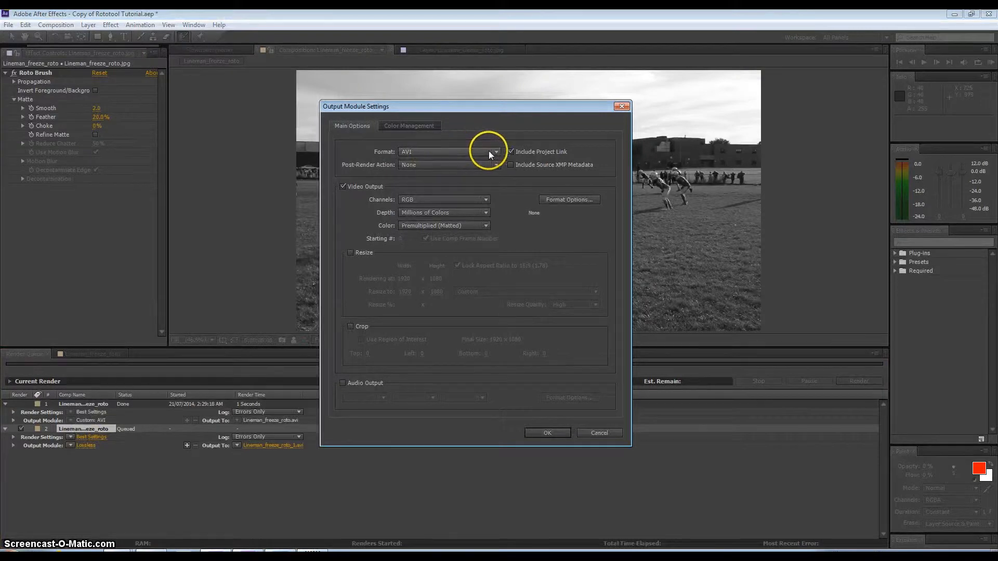
left_click(496, 152)
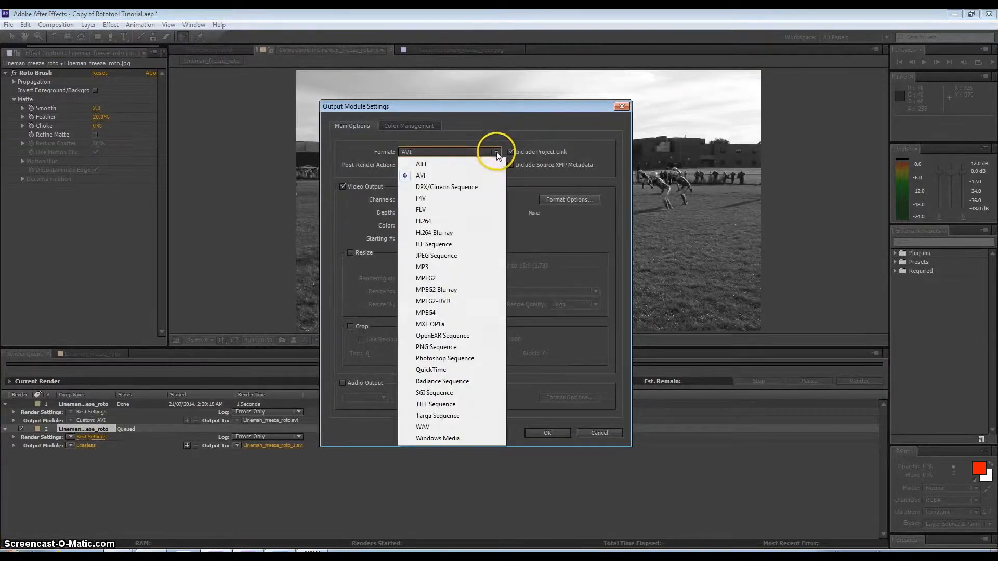
left_click(440, 348)
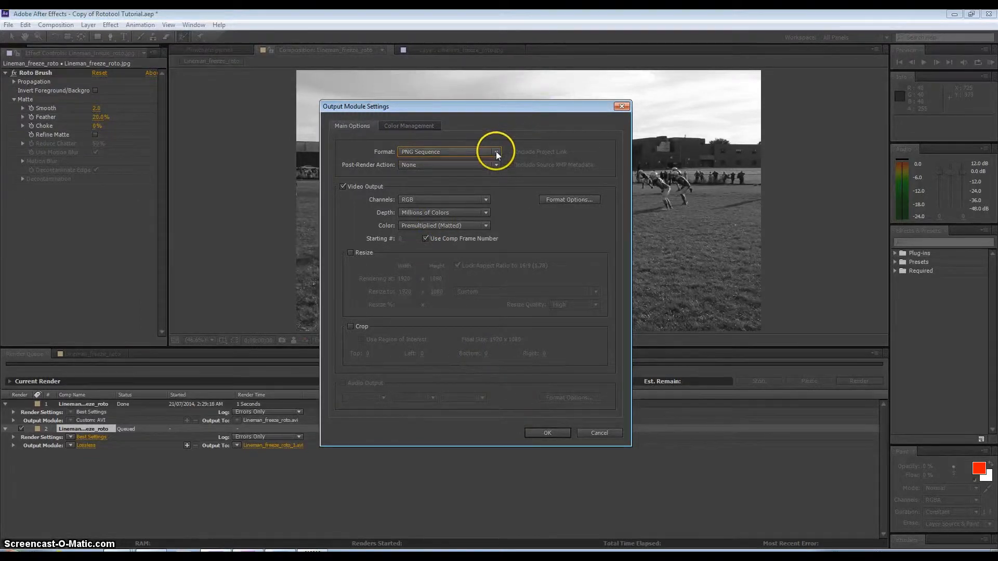
left_click(547, 433)
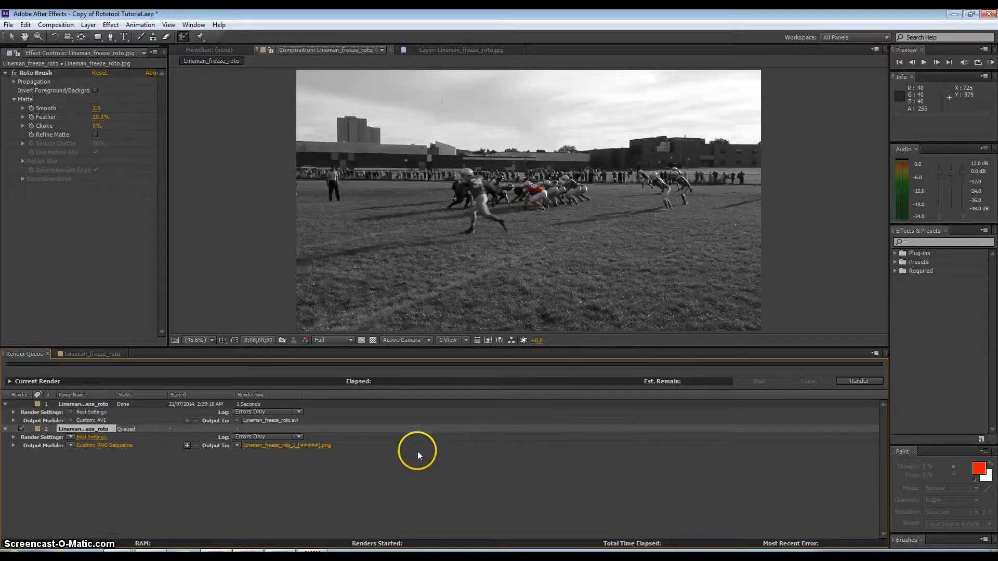
left_click(859, 381)
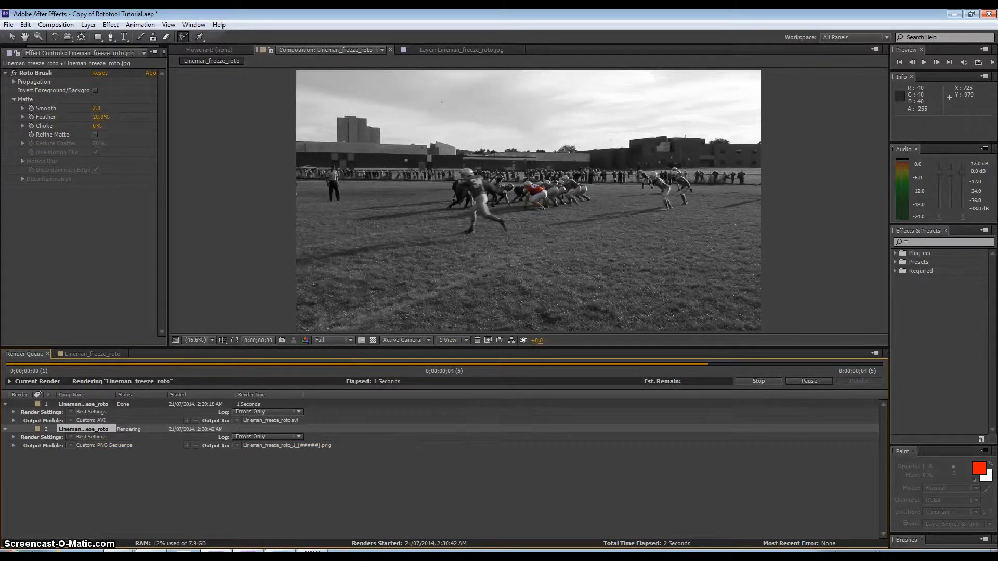
Switch to Premiere Pro and import Lineman_freeze_roto_1_00000.png from the Tutorials folder into the project
left_click(248, 551)
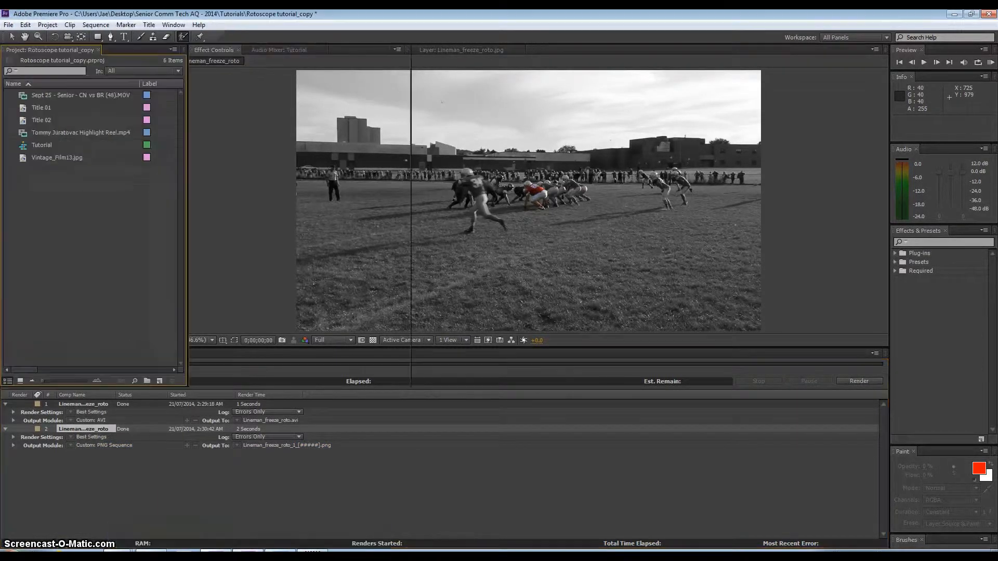
right_click(34, 190)
left_click(63, 239)
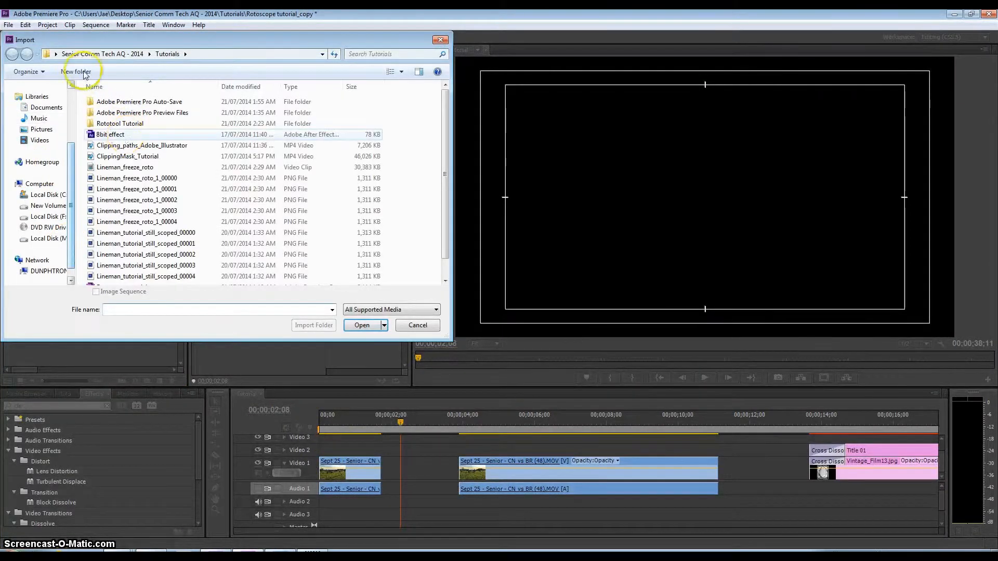
left_click(153, 179)
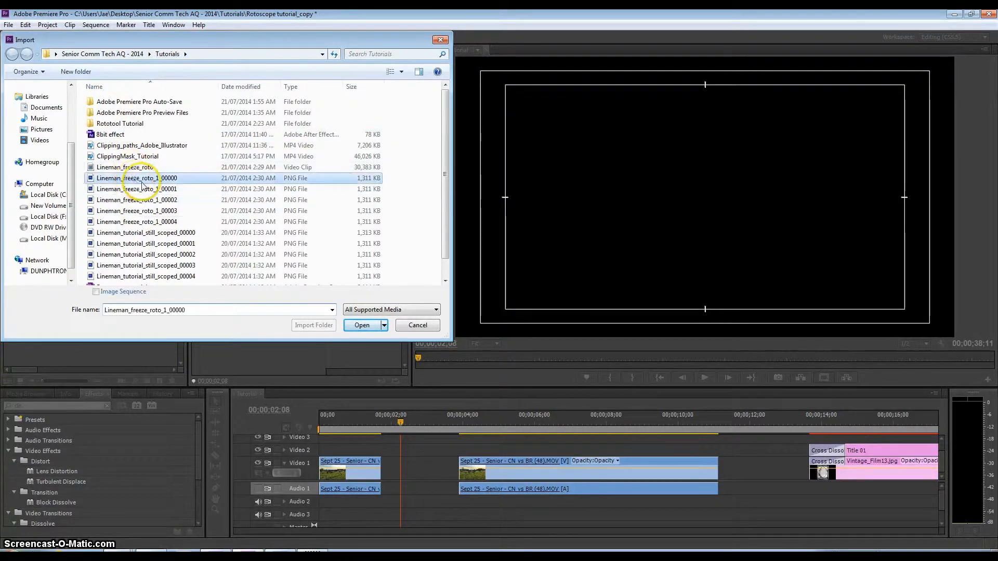
double_click(154, 178)
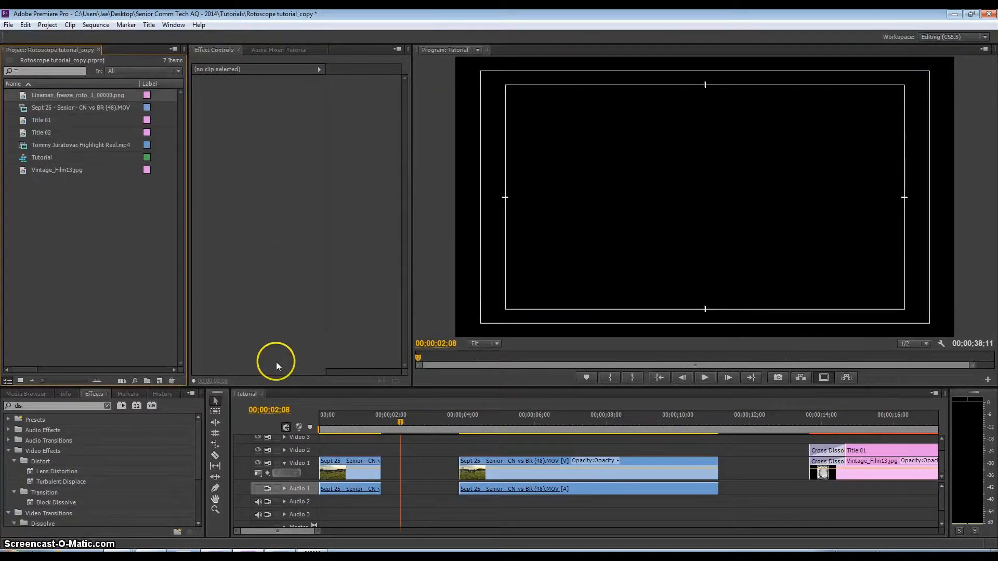
Place the imported PNG still on Video 1 so it fills the gap between the first two football clips
left_click_drag(56, 100, 457, 463)
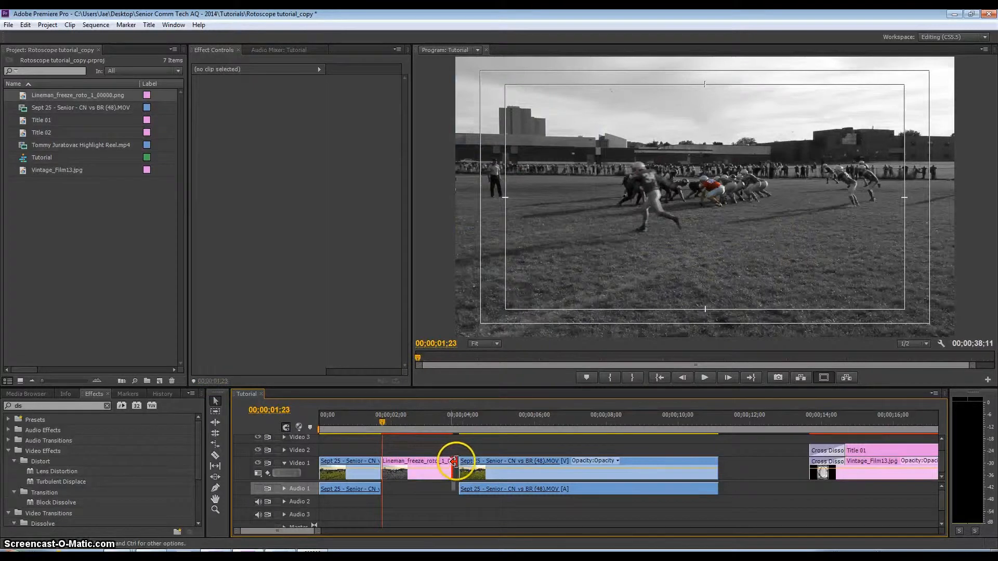
left_click_drag(419, 431, 383, 429)
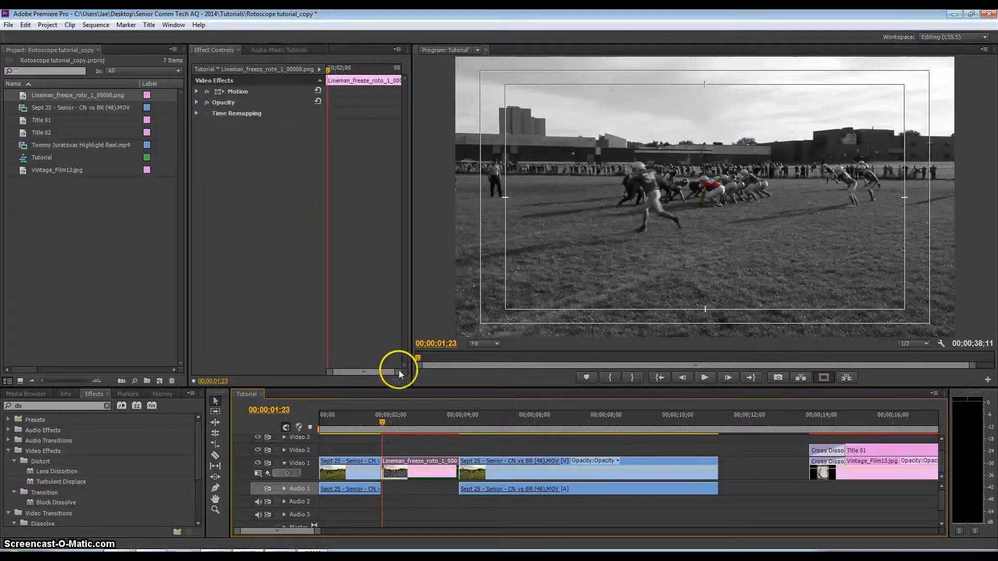
Keyframe a zoom-in on the freeze-frame still, with scale 100 at 00;00;01;27 and 270 at 00;00;02;08
left_click(197, 92)
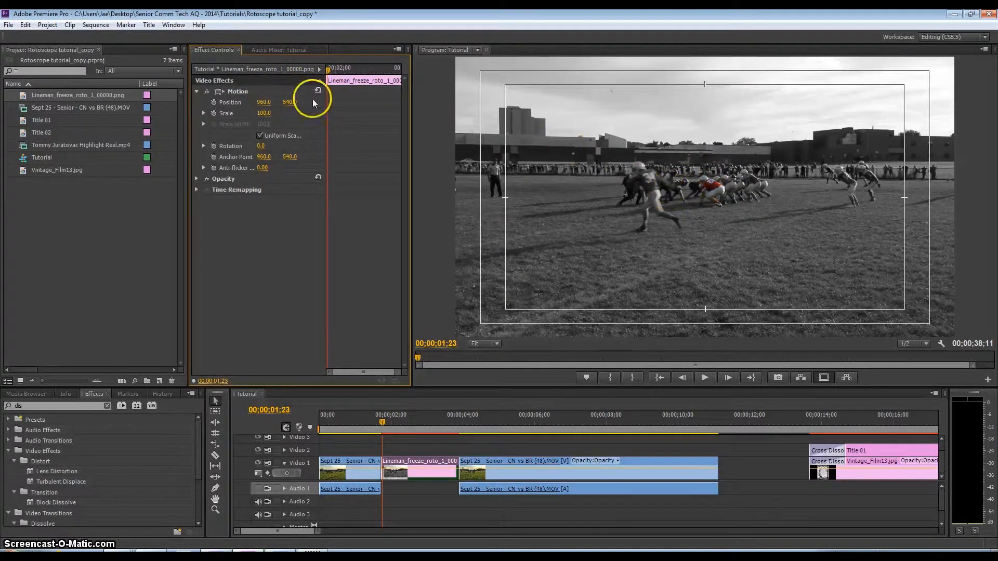
left_click_drag(372, 421, 386, 424)
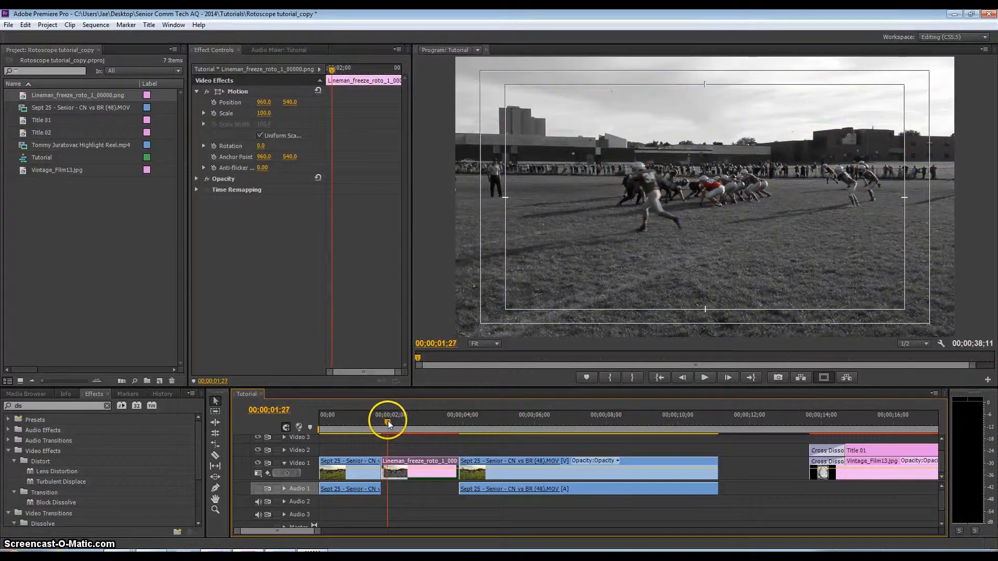
left_click(214, 115)
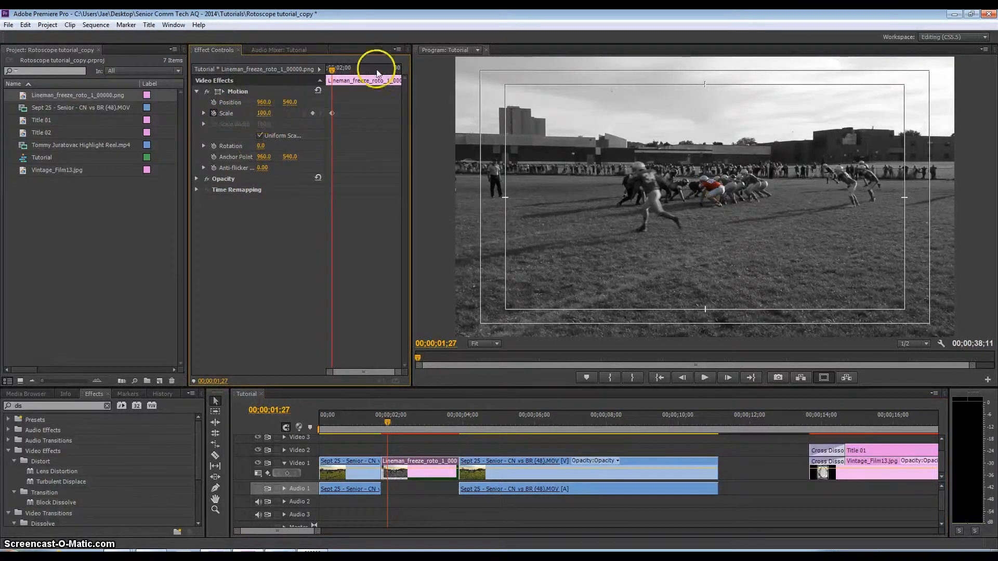
left_click(344, 72)
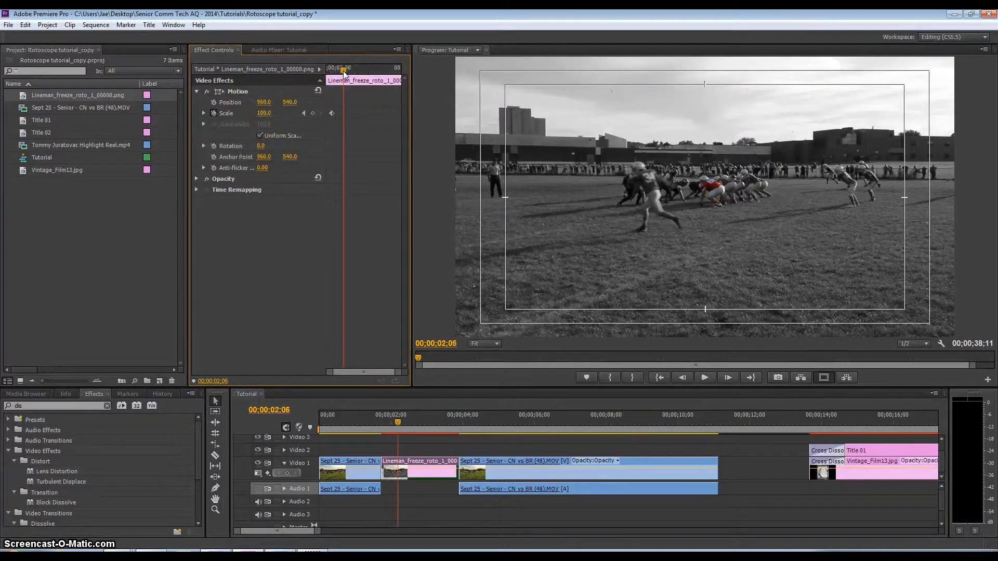
left_click_drag(344, 73, 346, 72)
left_click_drag(263, 114, 350, 110)
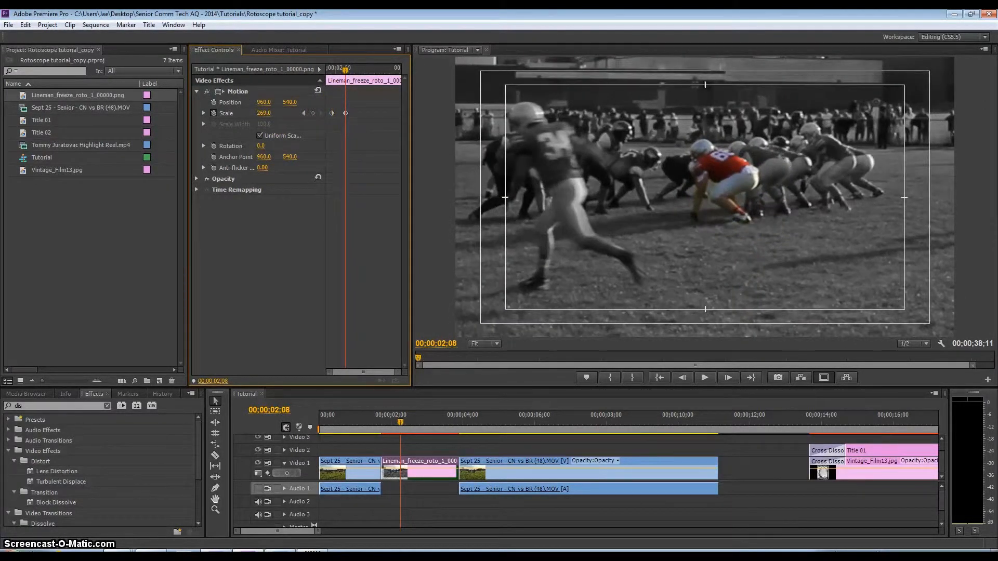
left_click_drag(350, 110, 351, 110)
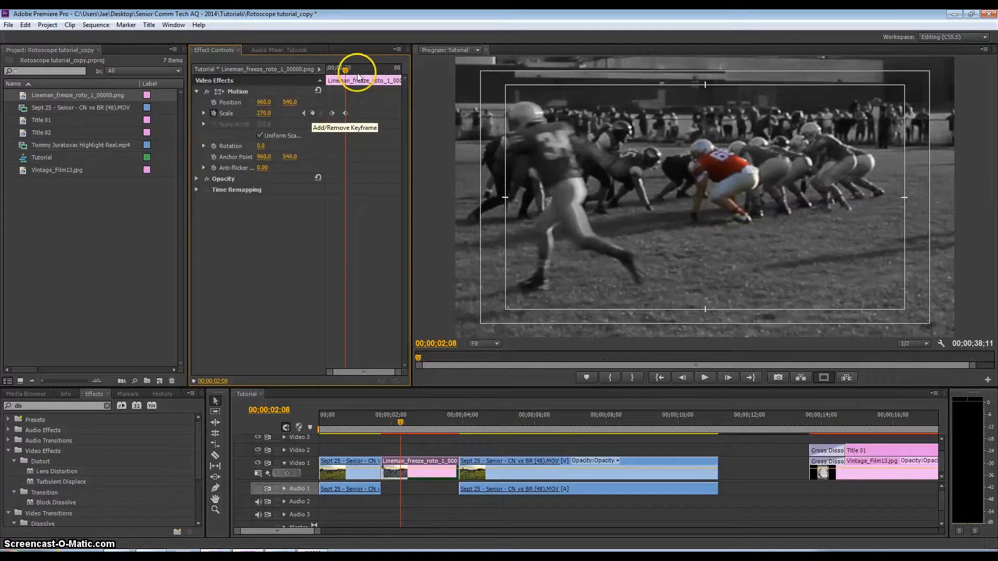
Hold the still's scale at 270 with a keyframe at 00;00;02;20, and return it to 100 at 00;00;03;07
left_click_drag(347, 69, 362, 71)
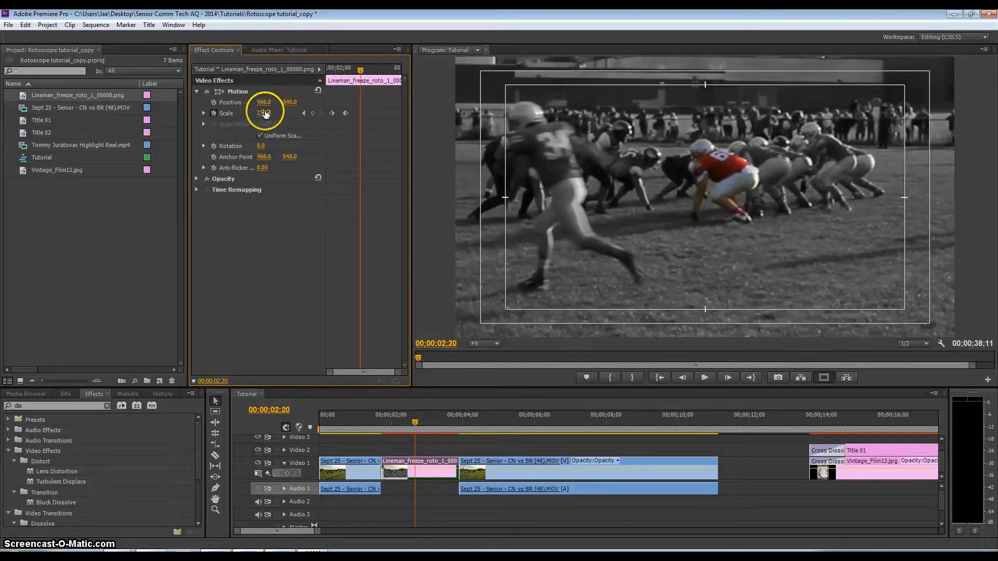
left_click(313, 114)
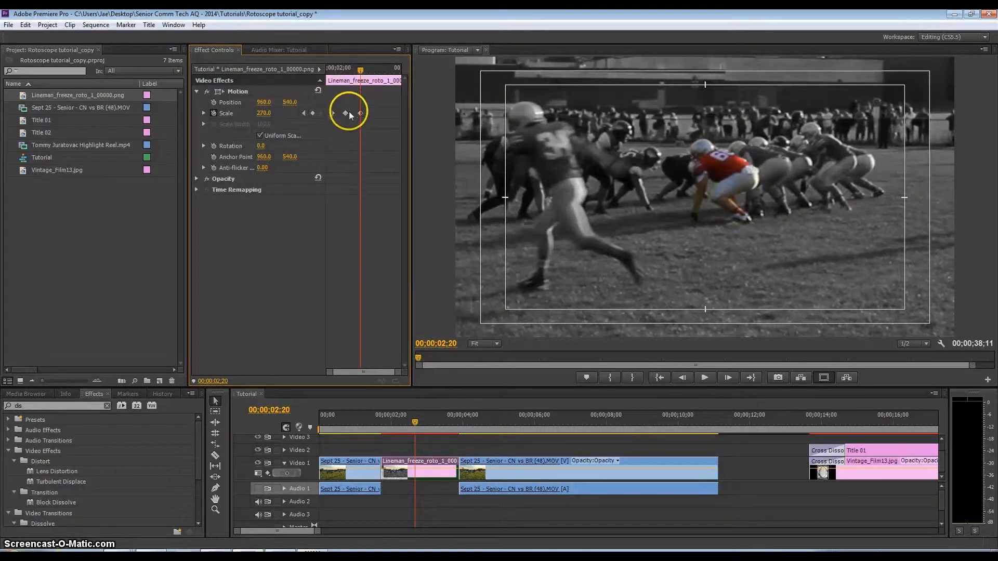
left_click_drag(360, 69, 382, 73)
left_click(266, 112)
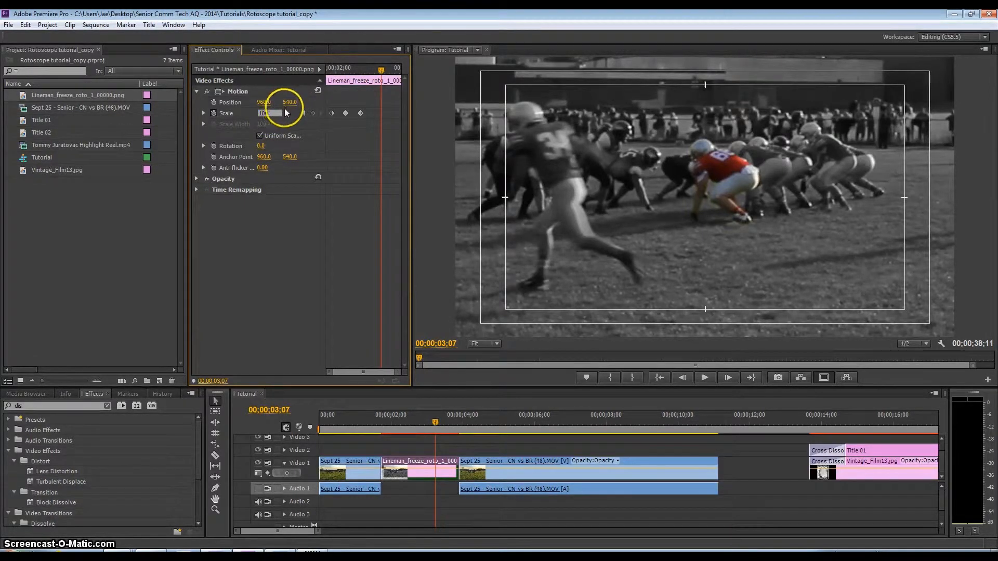
key("Return")
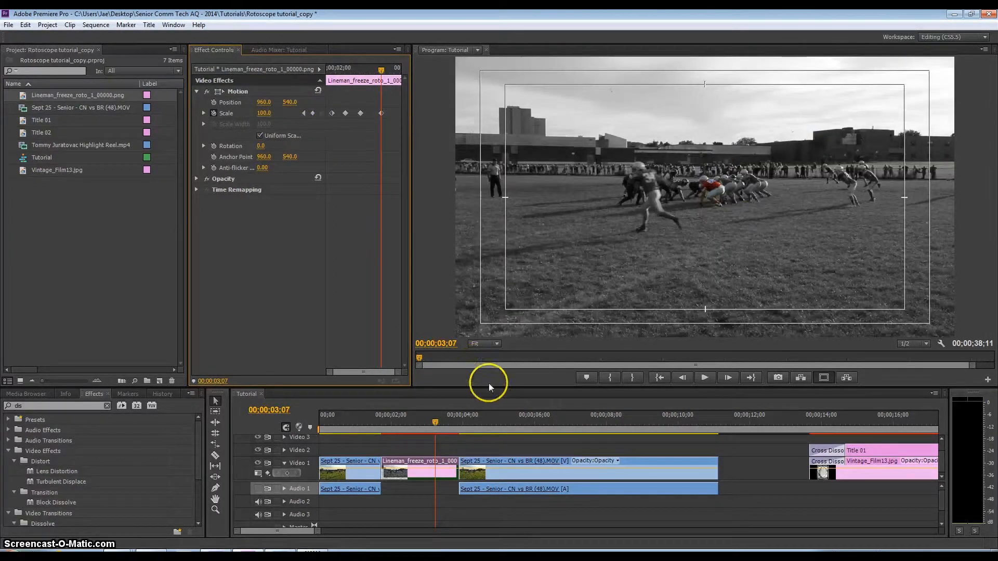
Play back the freeze-frame section twice to check the zoom's timing against the surrounding clips
left_click_drag(355, 68, 325, 71)
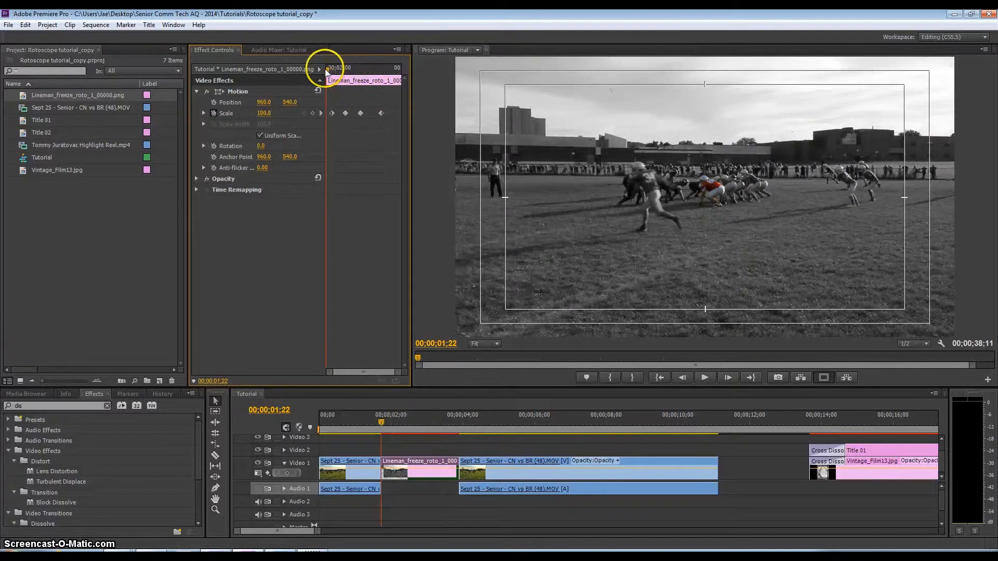
key("space")
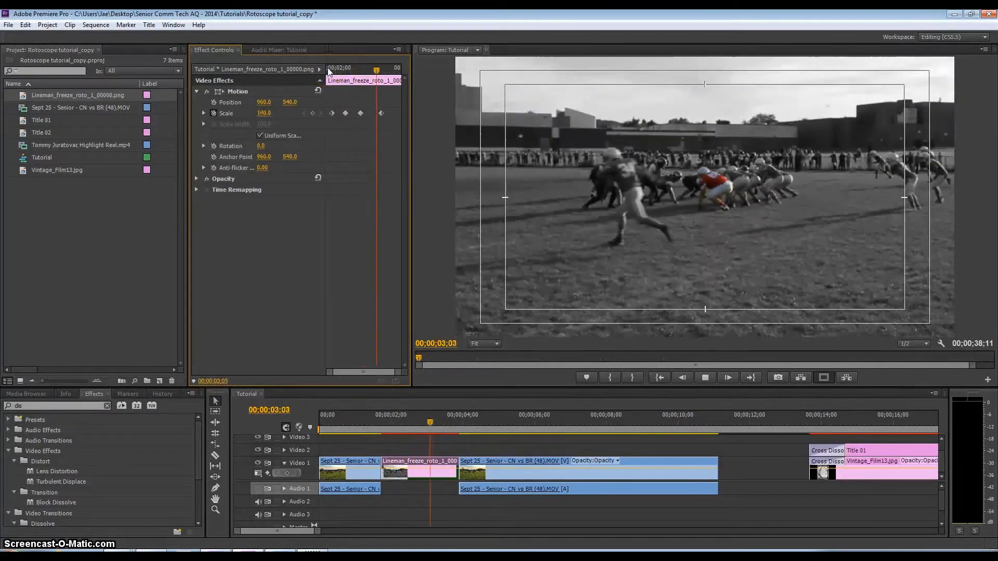
key("space")
left_click_drag(443, 422, 369, 421)
key("space")
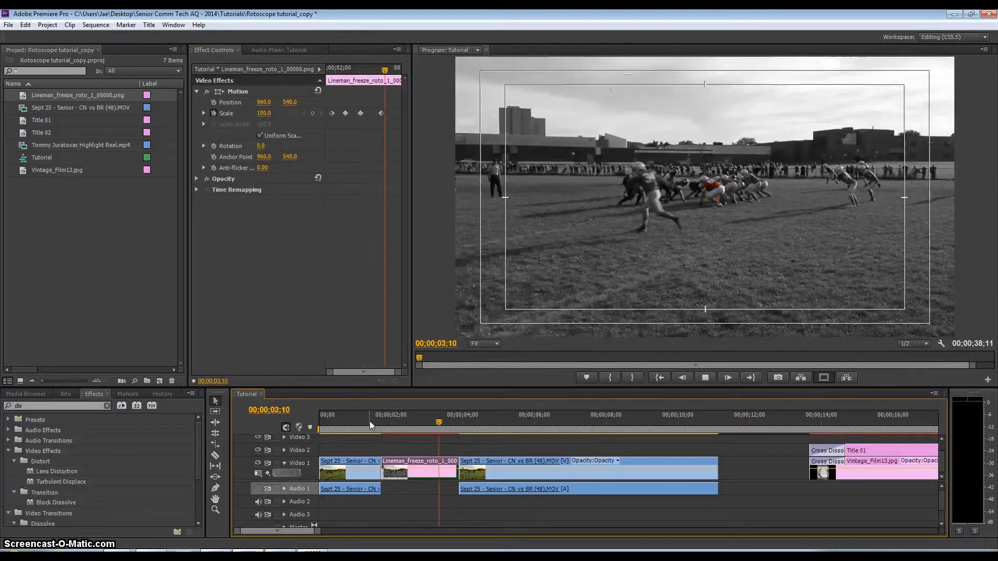
key("space")
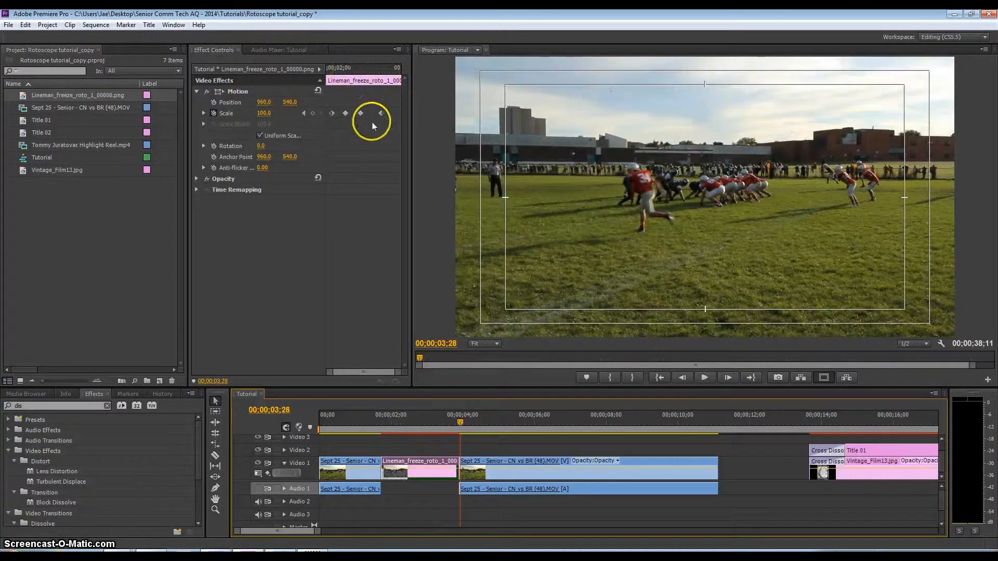
Shift the still's last three scale keyframes later to slow the zoom in and out, and preview a frame mid-zoom
left_click_drag(385, 123, 348, 113)
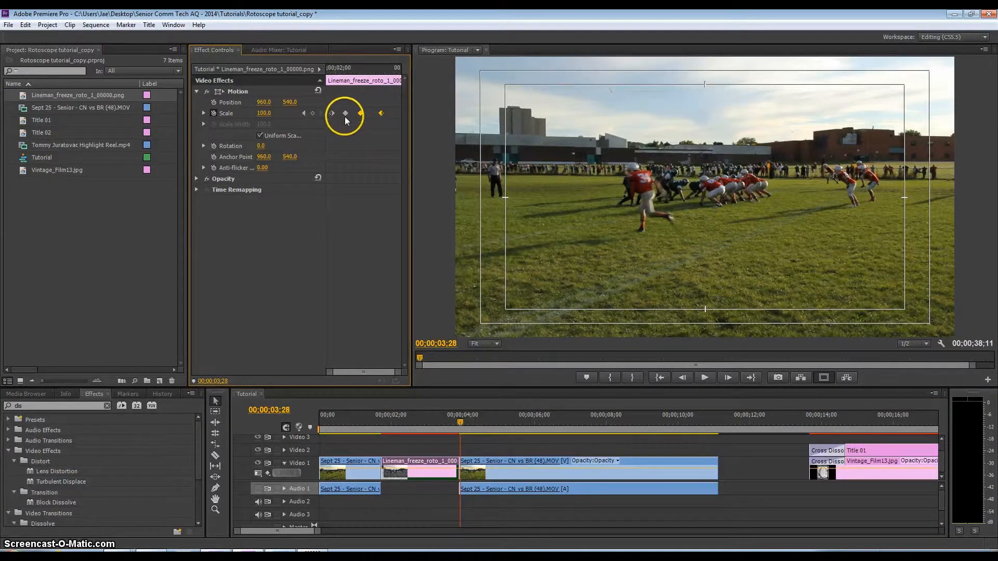
left_click_drag(363, 113, 370, 114)
left_click(335, 68)
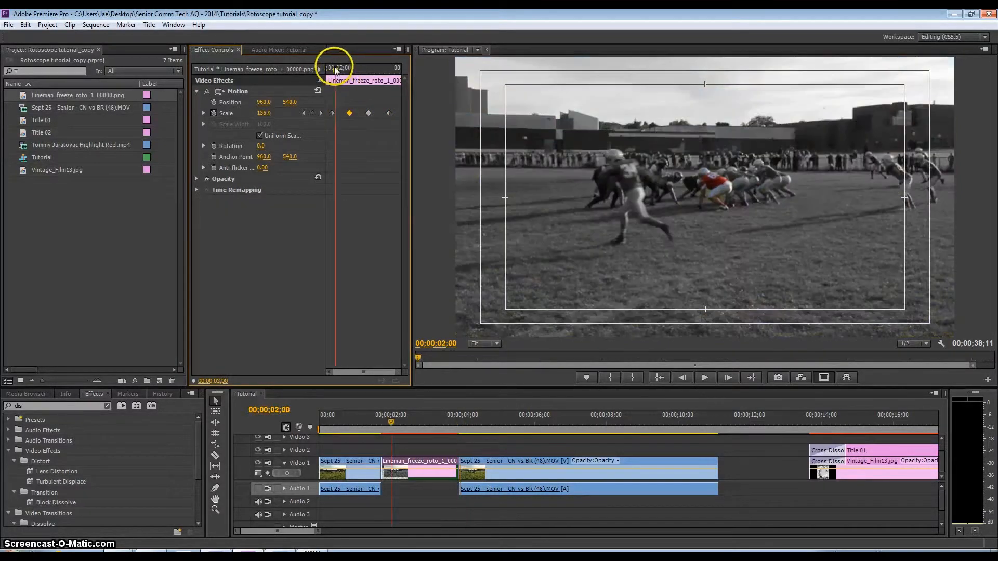
Play back the sequence from just before the freeze frame into the following clip, and save the project
left_click(373, 411)
key("space")
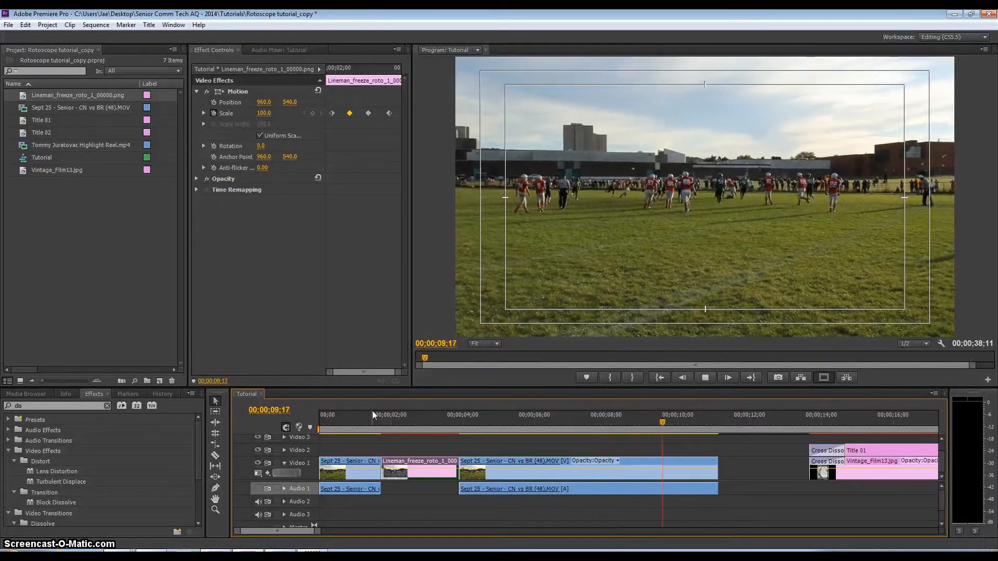
key("space")
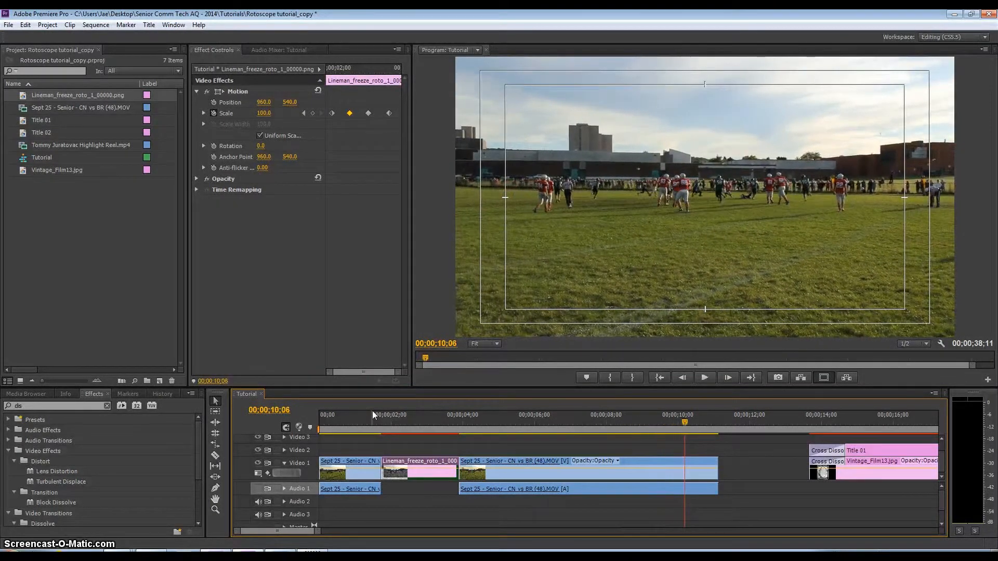
left_click(10, 25)
left_click(30, 108)
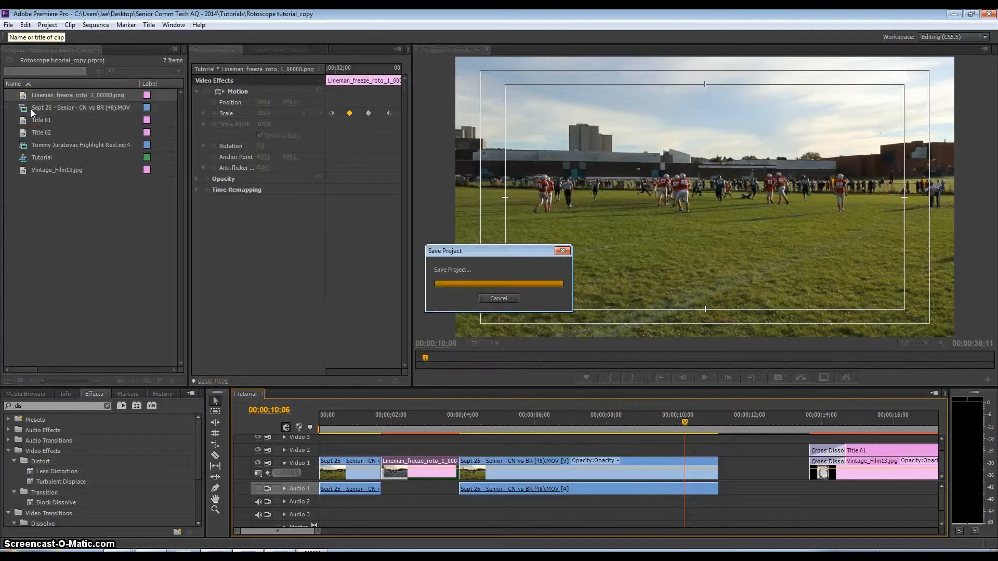